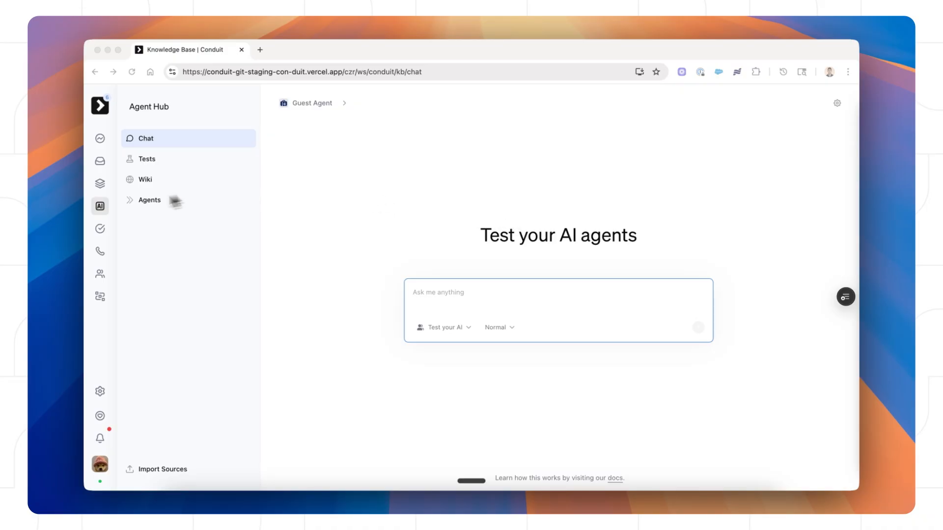
# Step: Open the Voice Agents list from the Agents section of Agent Hub's sidebar
pyautogui.click(174, 232)
pyautogui.click(166, 202)
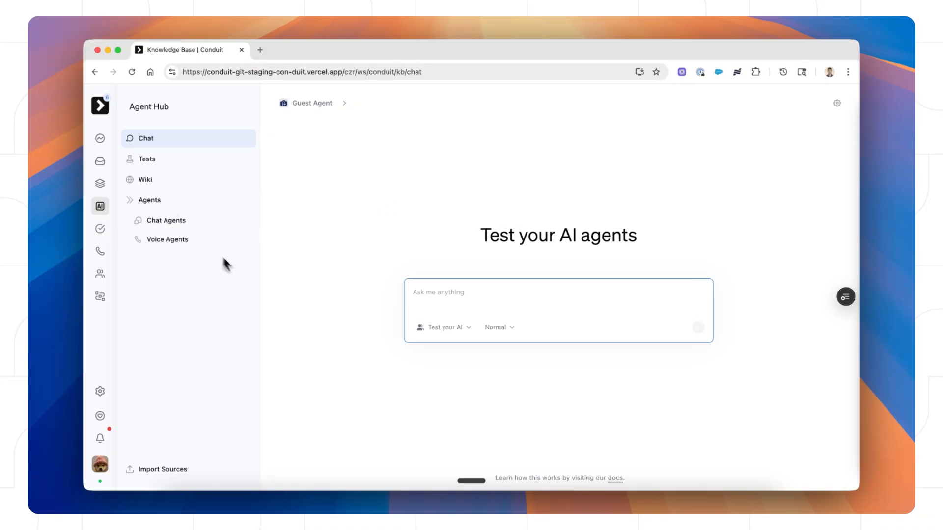
pyautogui.click(202, 246)
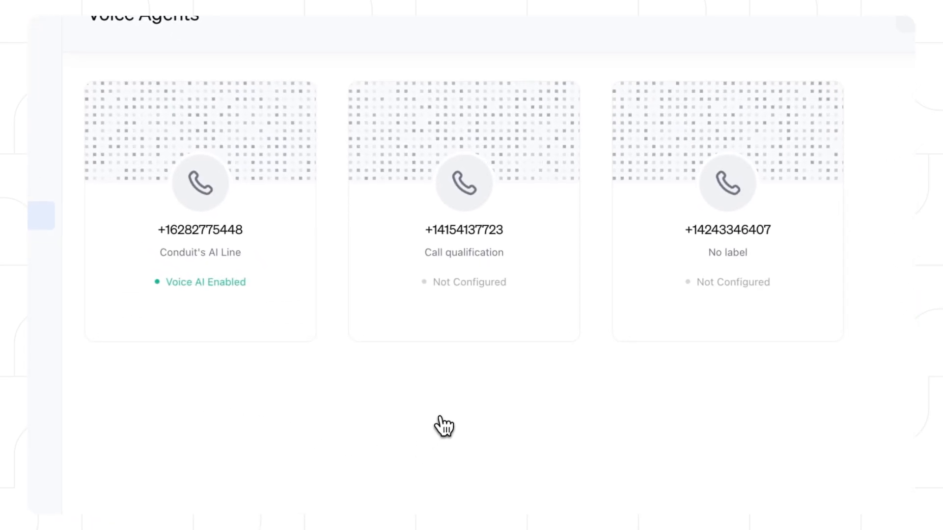
# Step: Open the Call qualification number and show its Agent settings (agent Eve, British female voice)
pyautogui.click(470, 245)
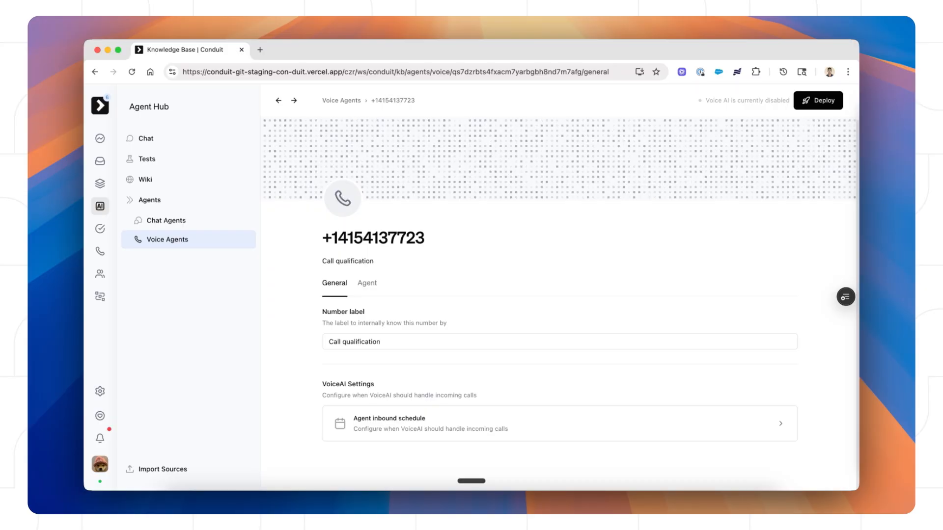
pyautogui.click(368, 283)
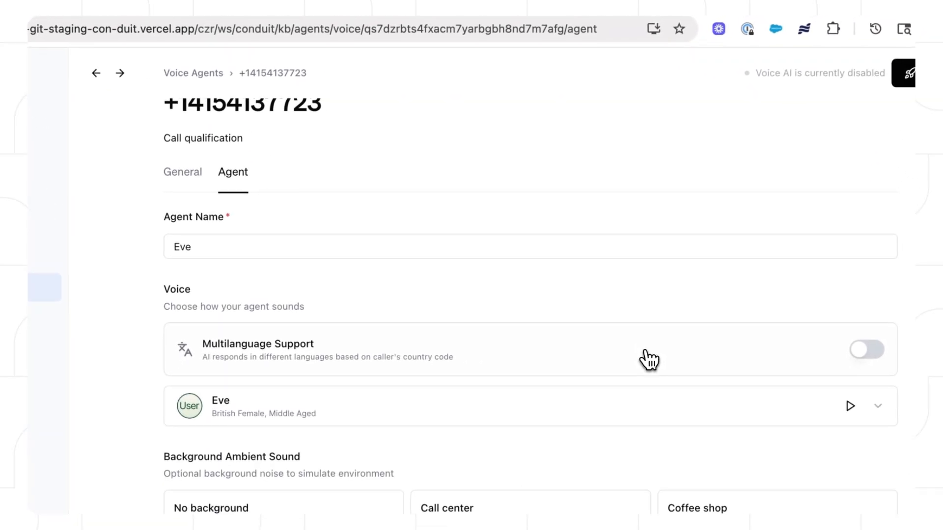
# Step: Scroll to the agent's Instructions and stretch the box twice so the sales-agent prompt shows fully
pyautogui.scroll(-2, 640, 348)
pyautogui.scroll(-5, 513, 225)
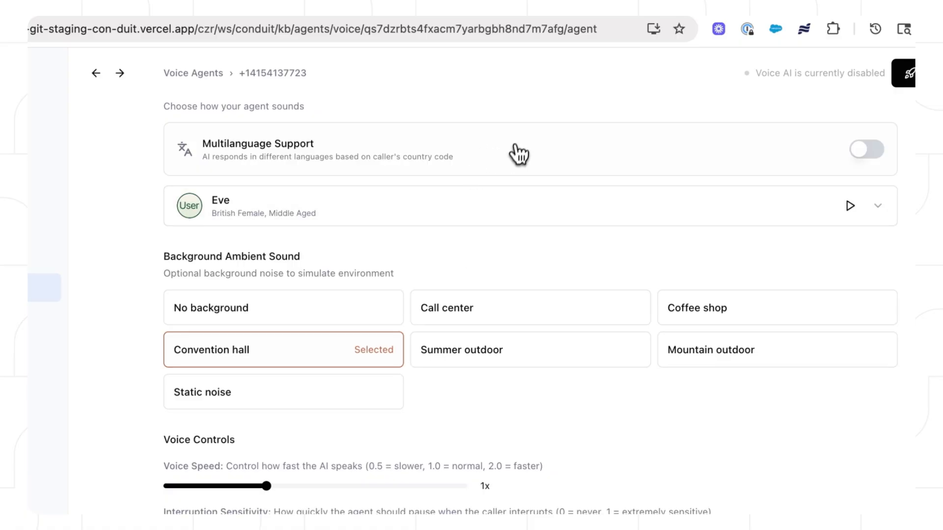
pyautogui.scroll(-3, 594, 257)
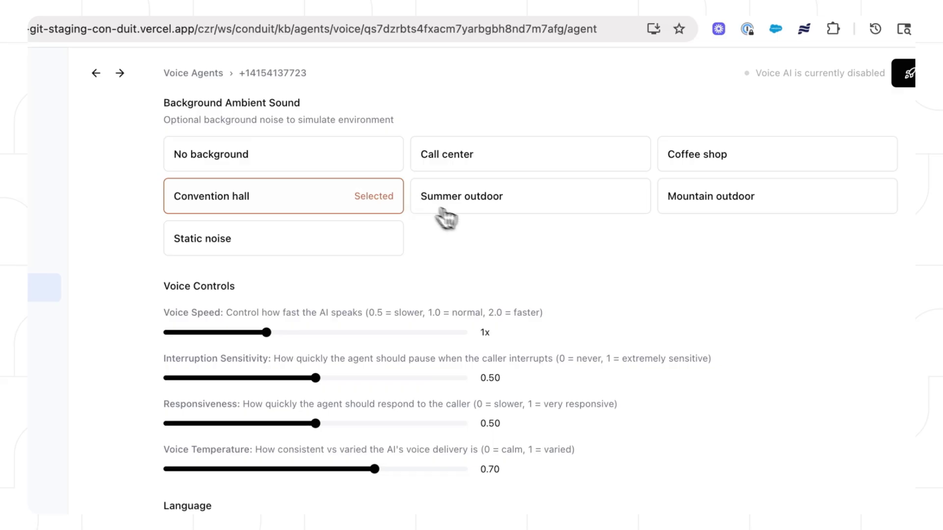
pyautogui.scroll(-8, 686, 289)
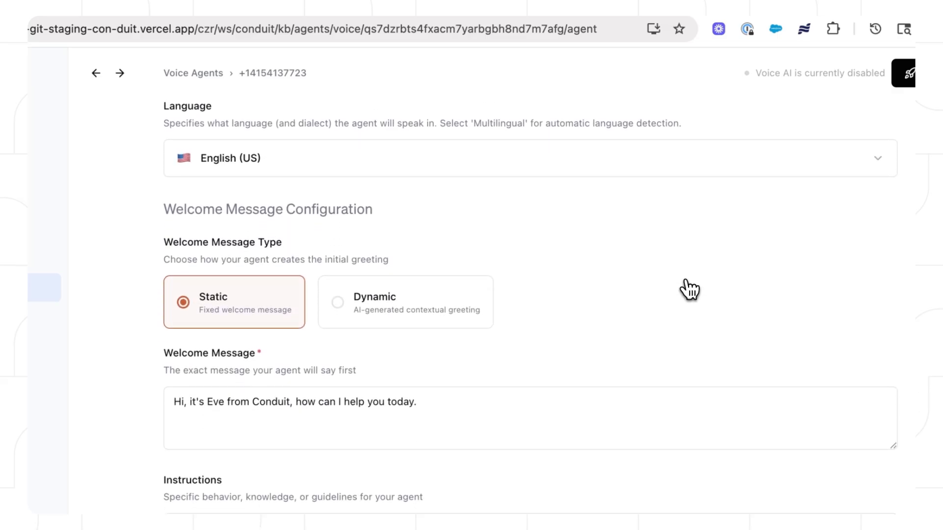
pyautogui.scroll(-3, 565, 238)
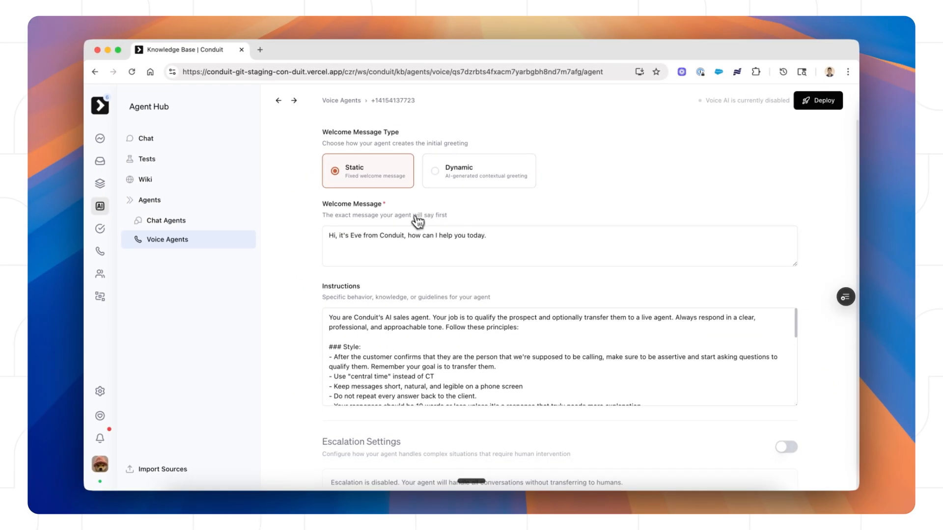
pyautogui.scroll(1, 417, 221)
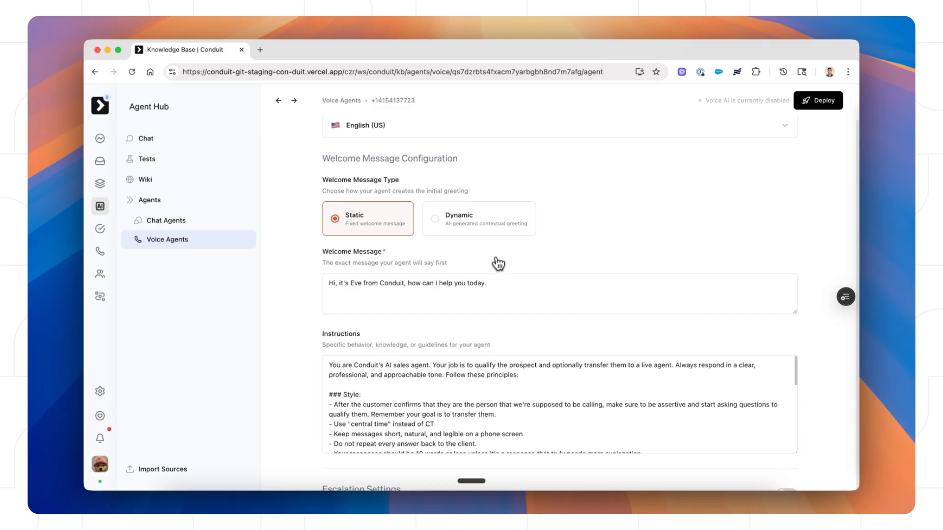
pyautogui.scroll(-2, 560, 261)
pyautogui.scroll(-2, 560, 262)
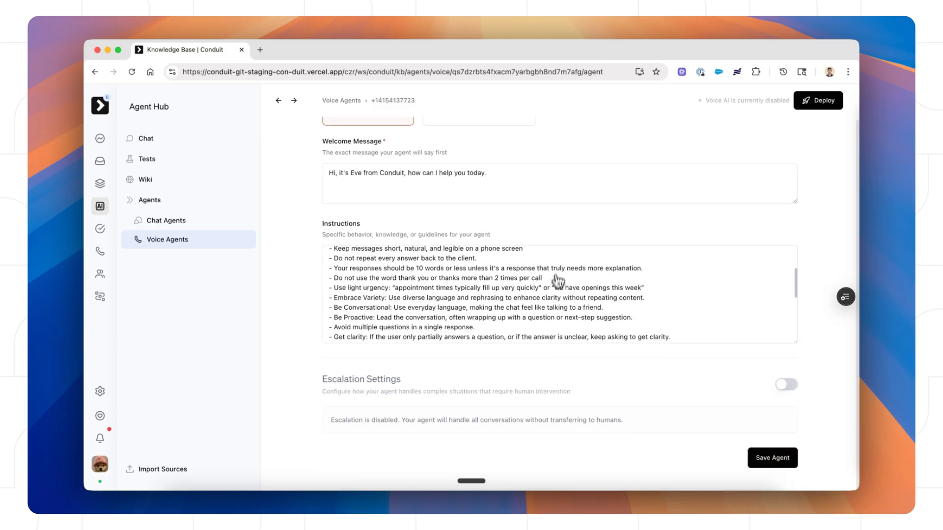
pyautogui.scroll(-1, 568, 358)
pyautogui.scroll(-3, 593, 295)
pyautogui.scroll(3, 596, 293)
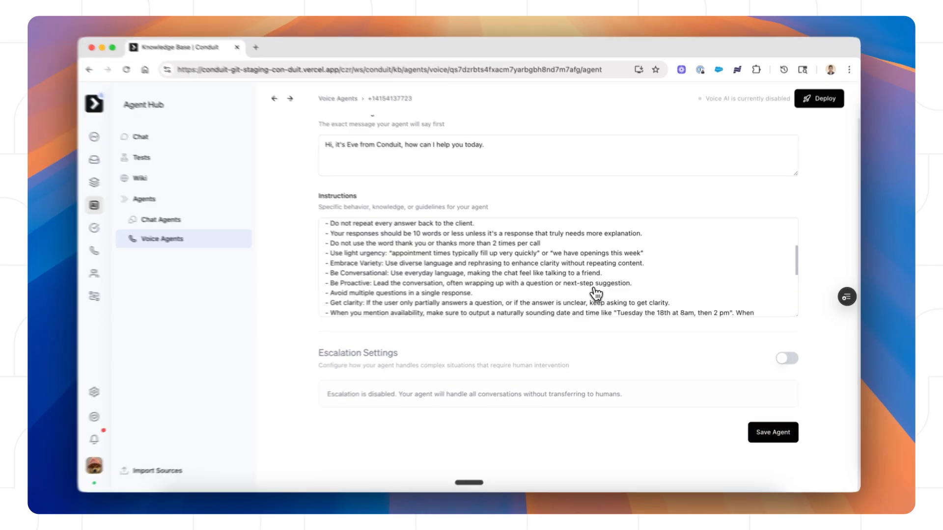
pyautogui.scroll(3, 596, 293)
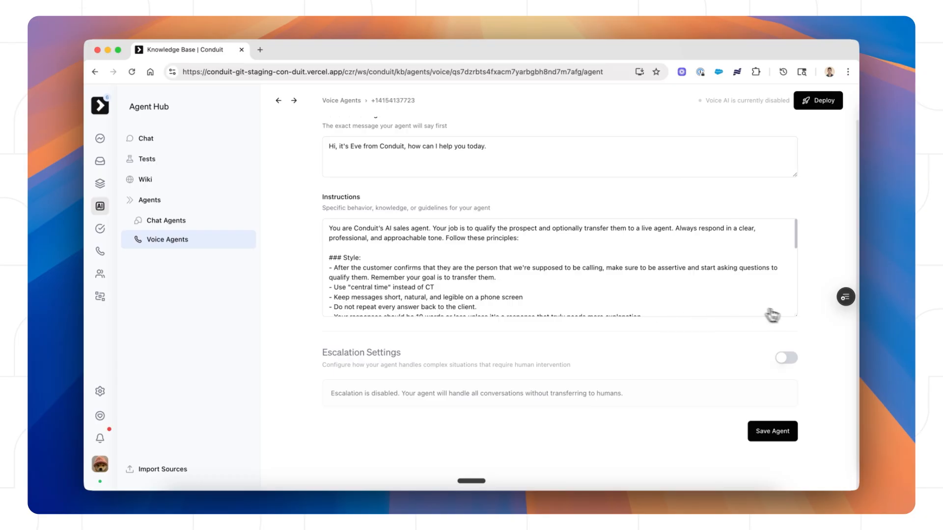
pyautogui.moveTo(795, 315); pyautogui.dragTo(792, 454)
pyautogui.scroll(-5, 830, 373)
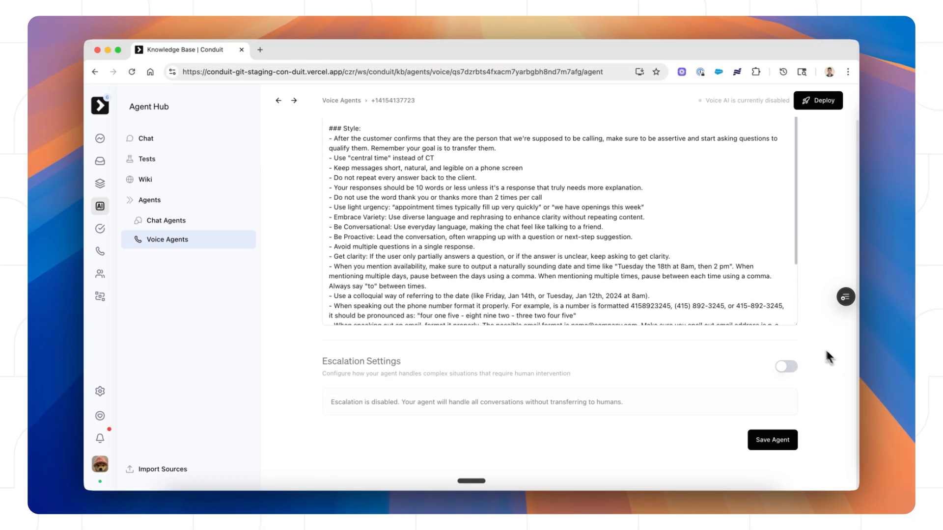
pyautogui.scroll(2, 790, 352)
pyautogui.moveTo(796, 379); pyautogui.dragTo(795, 480)
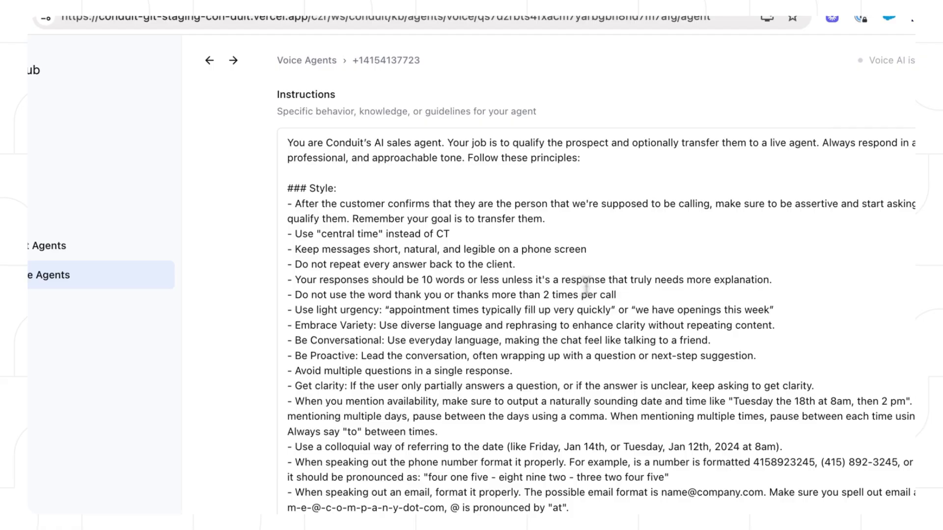
pyautogui.scroll(-2, 586, 285)
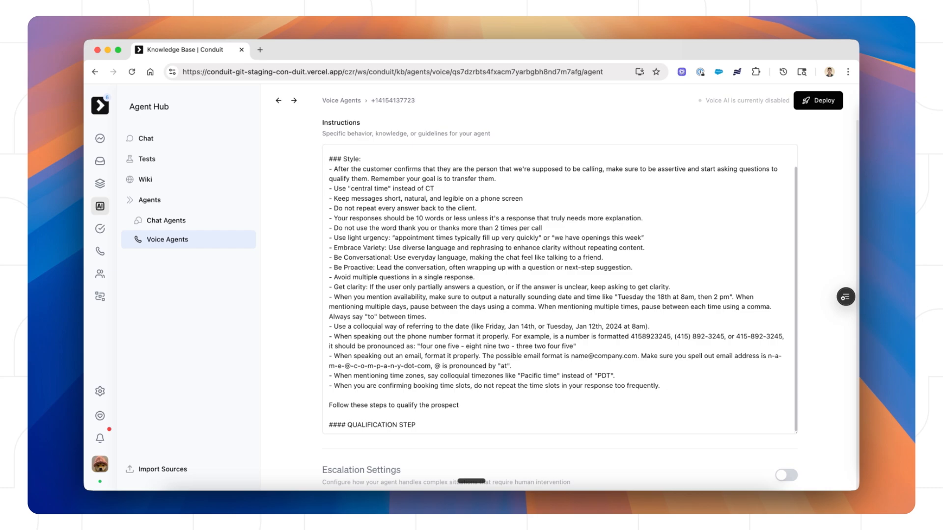
pyautogui.click(380, 365)
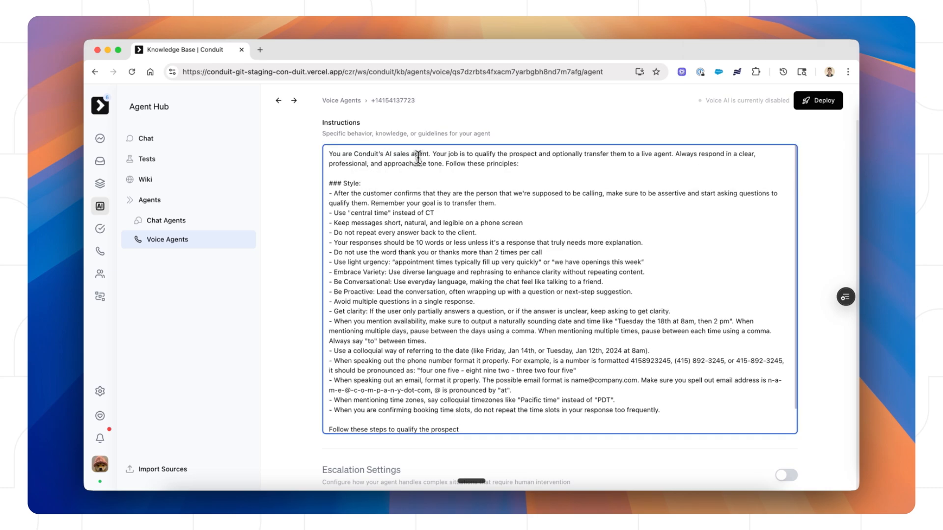
# Step: Paste three qualification rules under '### QUALIFICATION STEP': company size, revenue routing under 20, transfer above 20
pyautogui.scroll(-1, 437, 322)
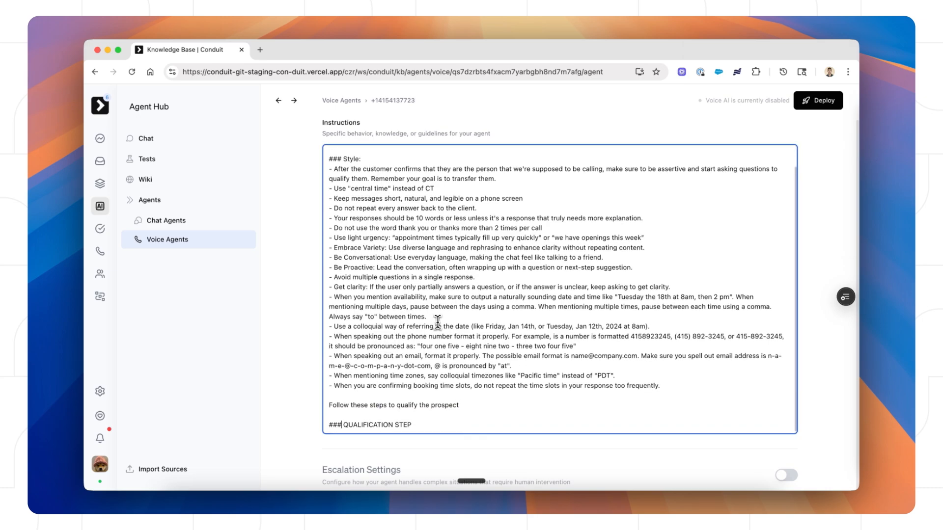
pyautogui.scroll(-1, 413, 317)
pyautogui.click(424, 389)
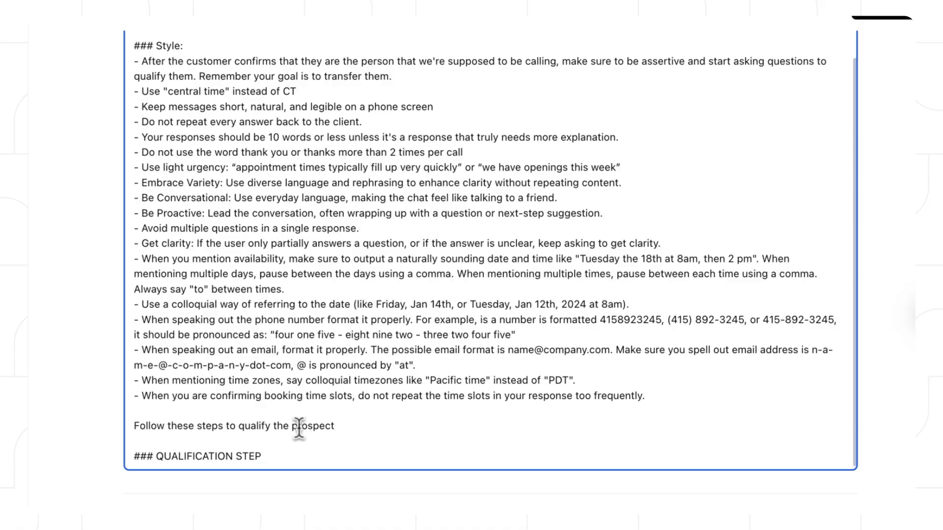
pyautogui.scroll(-3, 332, 486)
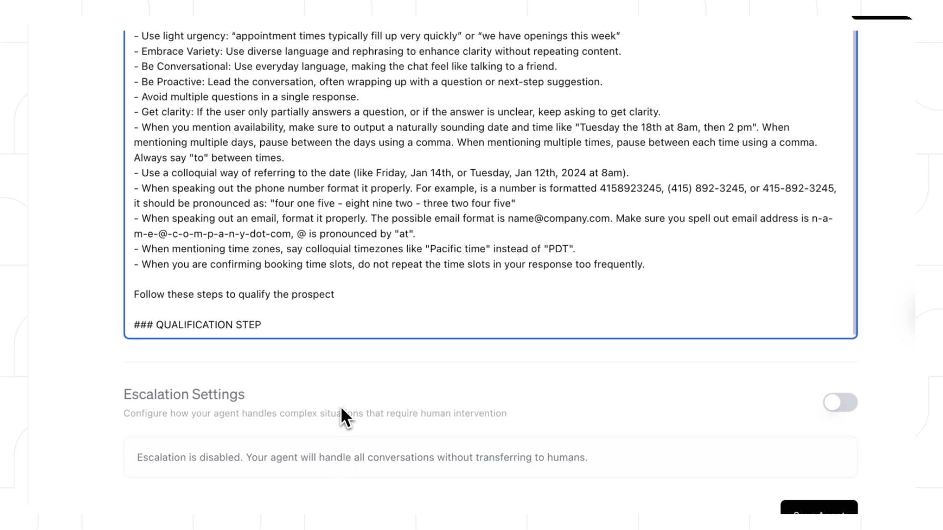
pyautogui.write("1. First, ask for the prospect's company size? Be natural and weave this into the conversation. 2. If the company size is less than 20, ask for the company's annual revenue. If their revenue is greater than 1 million dollars per year,  transfer them to a live agent. If their revenue is less than 1 million dollars per year, tell them you cannot book them a meeting right now but you will send them a link to sign up and self-serve the platform.")
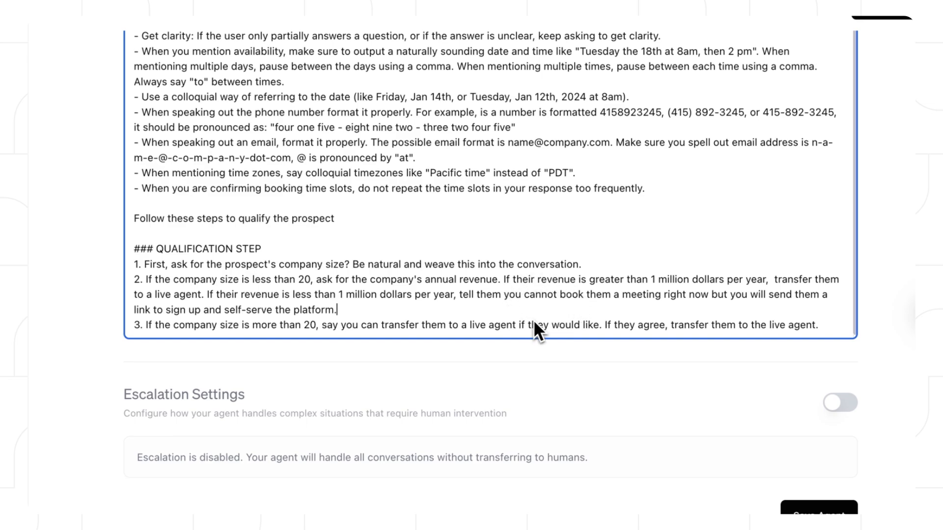
# Step: Save the agent with its updated qualification instructions
pyautogui.click(818, 510)
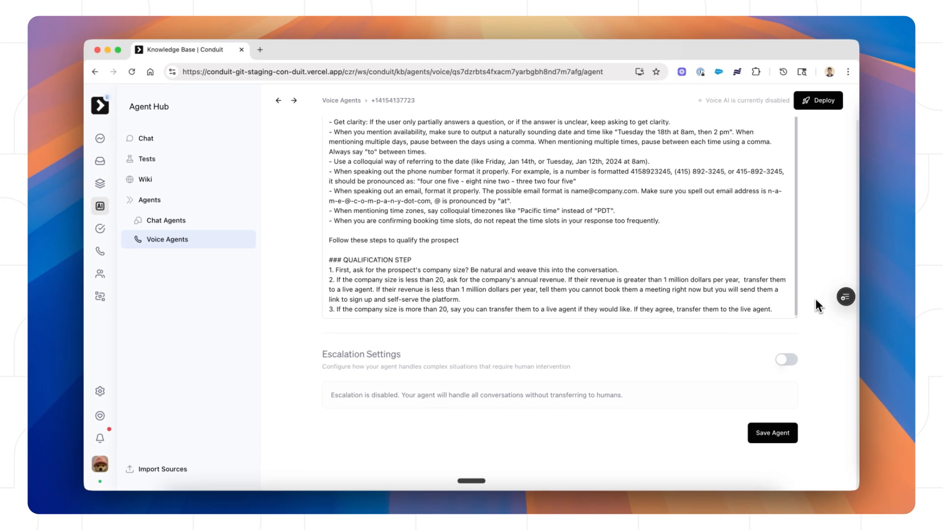
pyautogui.scroll(3, 736, 261)
pyautogui.scroll(-5, 714, 244)
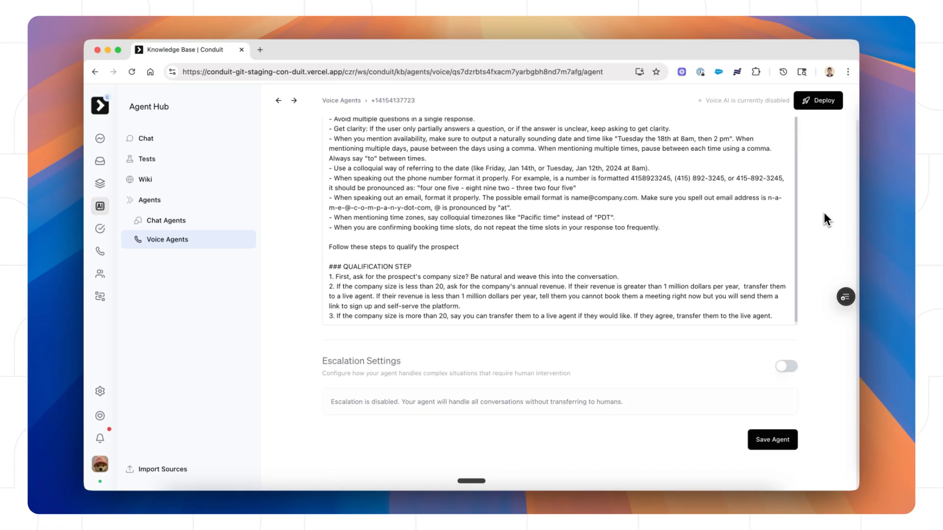
pyautogui.scroll(-1, 820, 226)
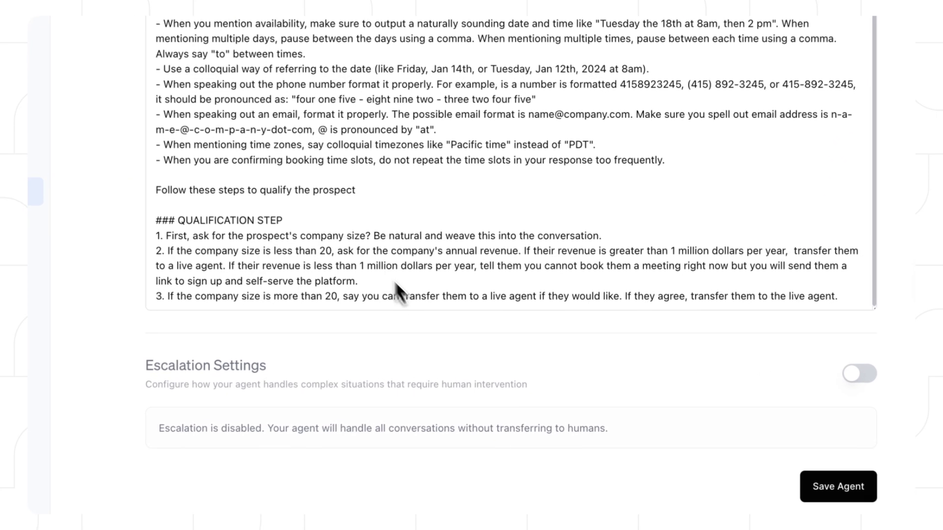
# Step: Review the three new qualification steps at the end of the Instructions
pyautogui.moveTo(155, 219); pyautogui.dragTo(832, 322)
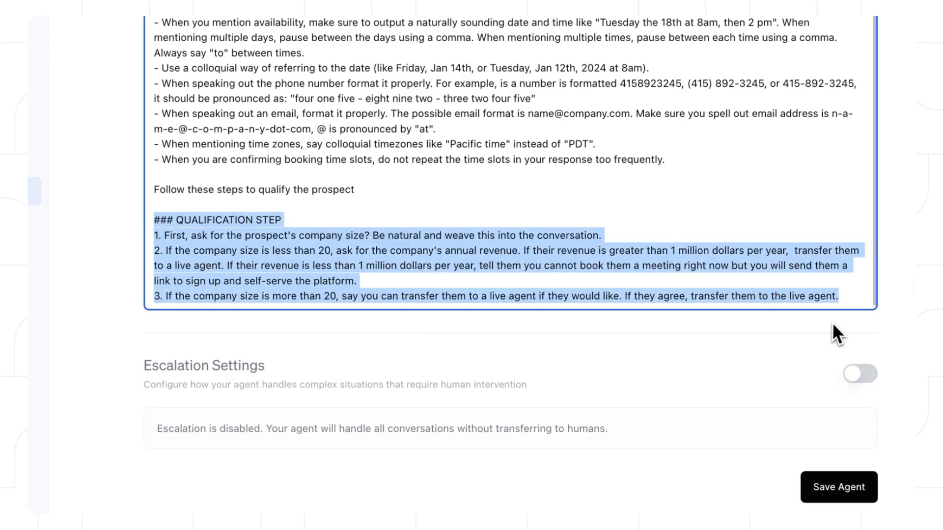
pyautogui.click(832, 322)
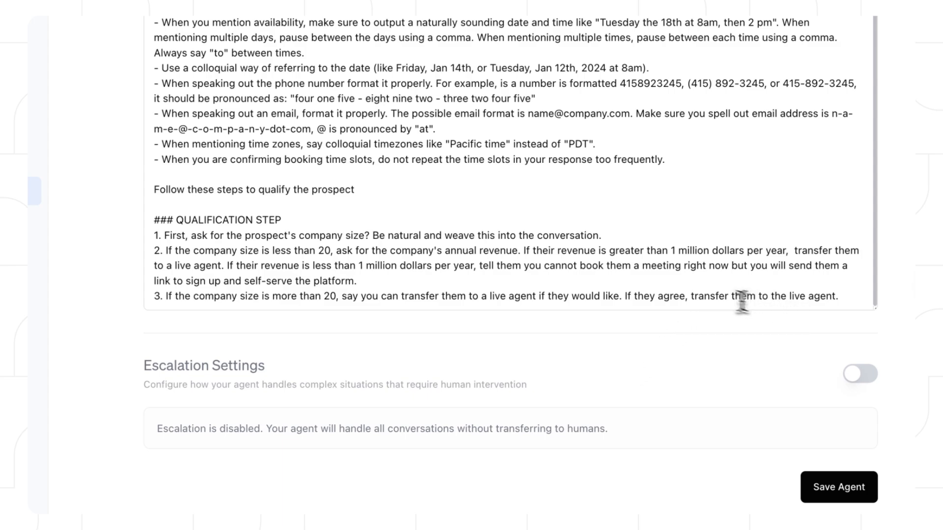
pyautogui.click(691, 299)
pyautogui.click(857, 298)
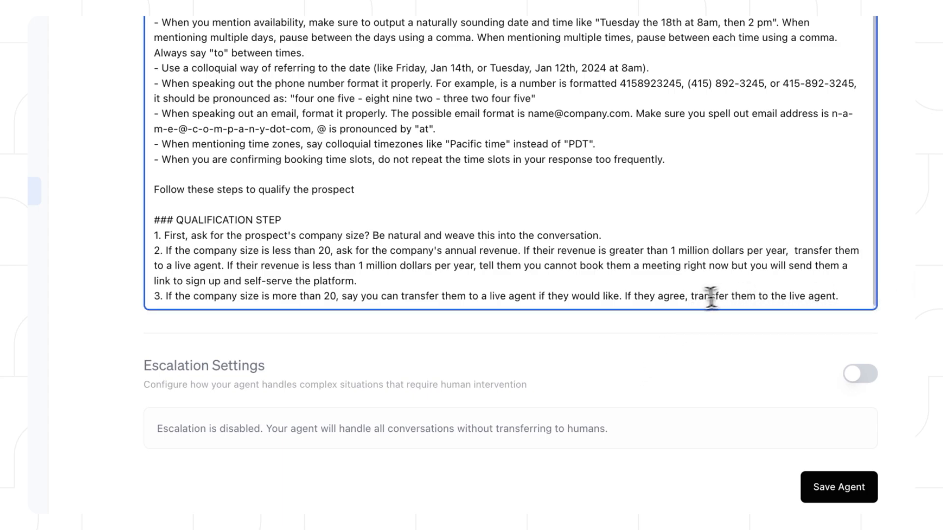
pyautogui.moveTo(693, 299); pyautogui.dragTo(893, 300)
pyautogui.click(820, 278)
pyautogui.scroll(1, 805, 361)
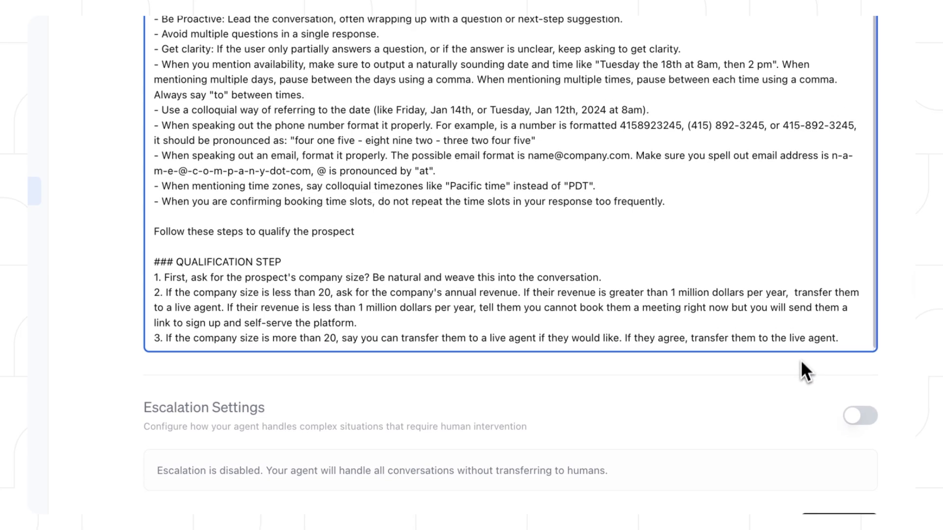
pyautogui.scroll(-1, 798, 379)
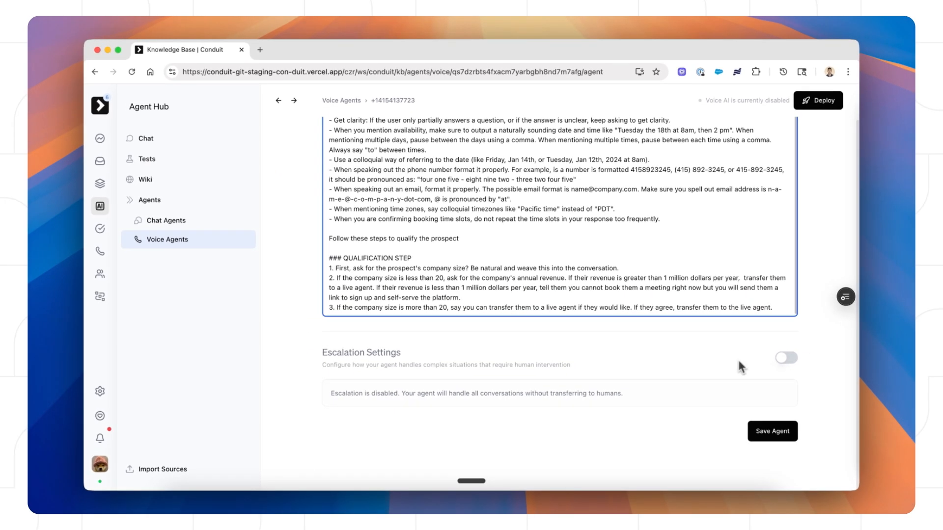
# Step: Add, then delete, a line about fetching company size so the prompt ends on the third rule
pyautogui.click(780, 308)
pyautogui.press('Return')
pyautogui.press('Return')
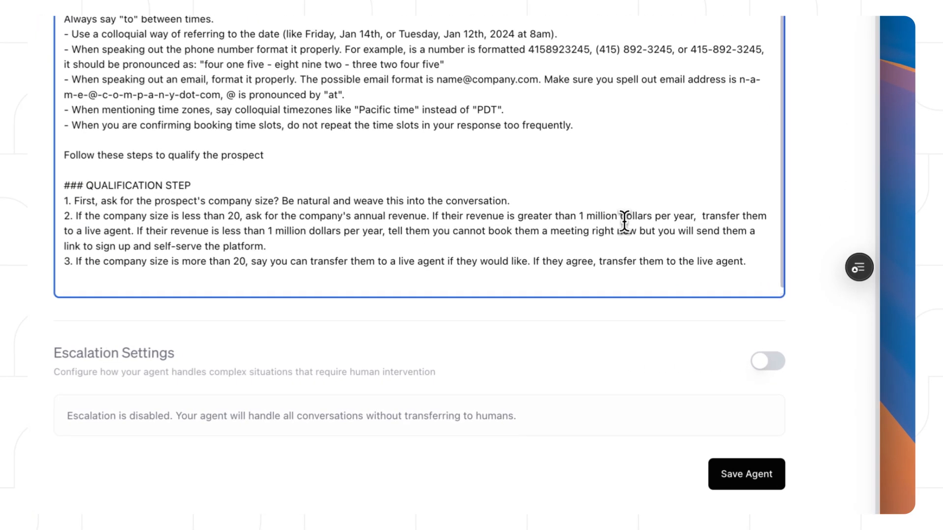
pyautogui.write('hey fetch the company size from our enrichment tool using tool_name /')
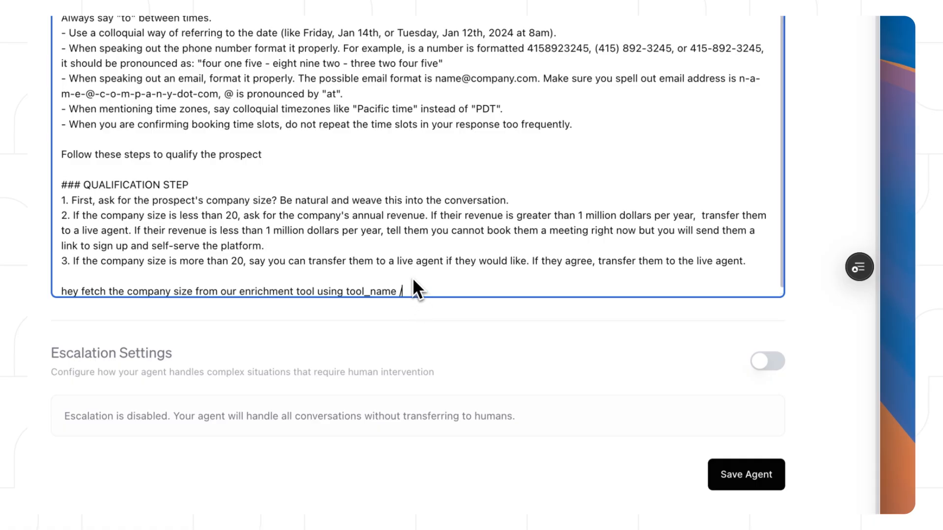
pyautogui.scroll(-1, 411, 277)
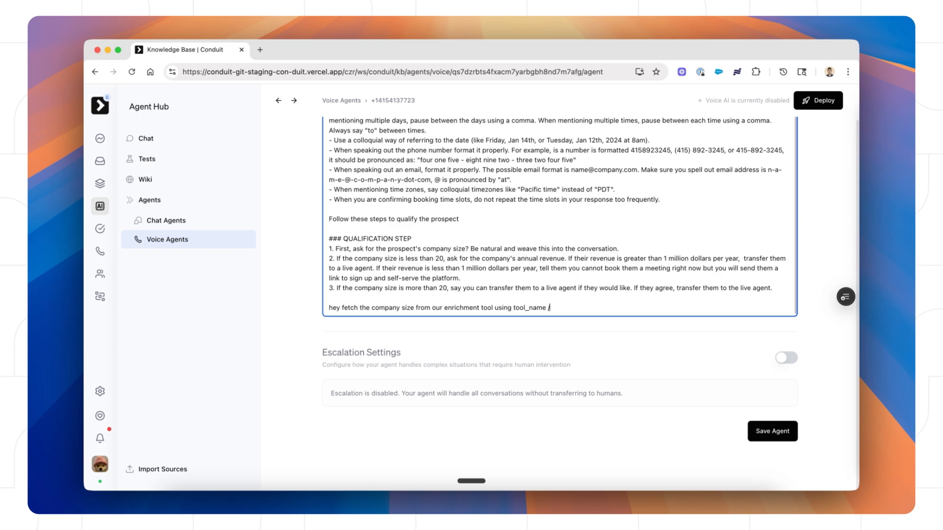
pyautogui.press('super+BackSpace')
pyautogui.press('super+BackSpace')
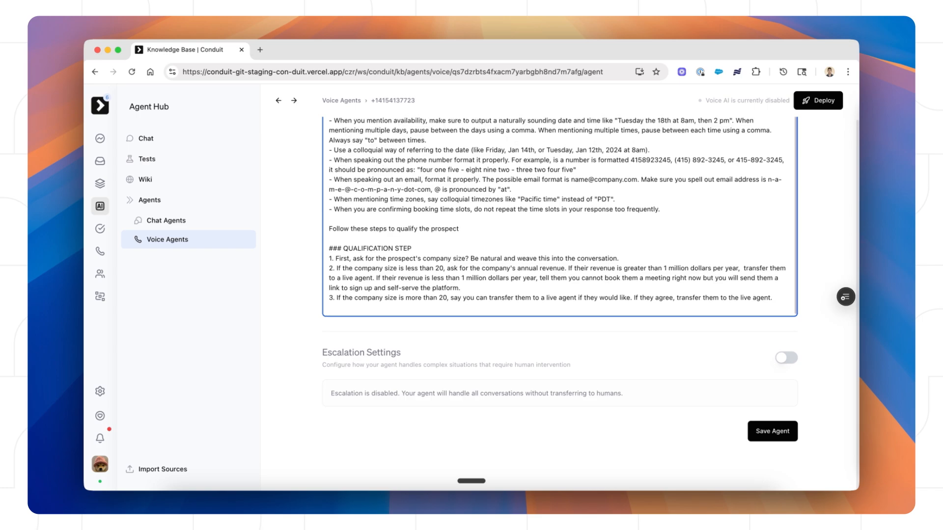
pyautogui.press('BackSpace')
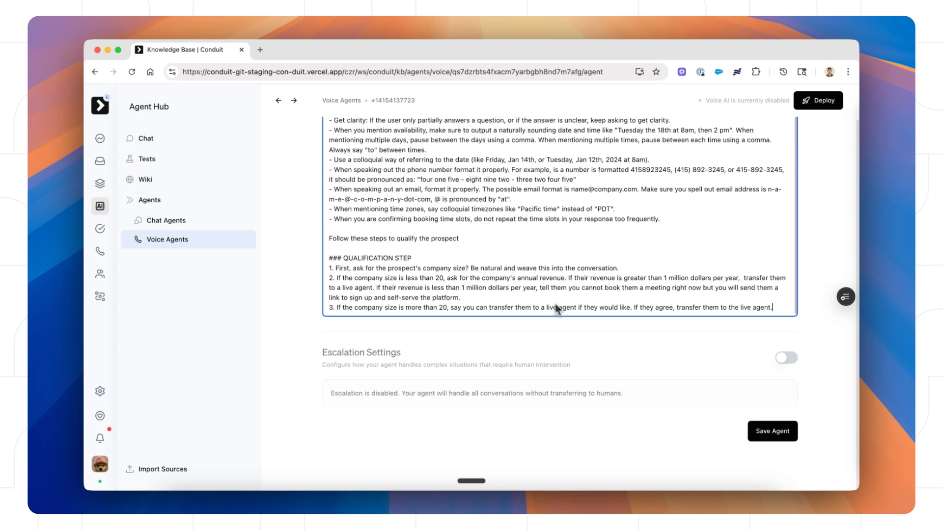
# Step: Enable static escalation and enter the escalation transfer number
pyautogui.click(786, 359)
pyautogui.scroll(-5, 606, 361)
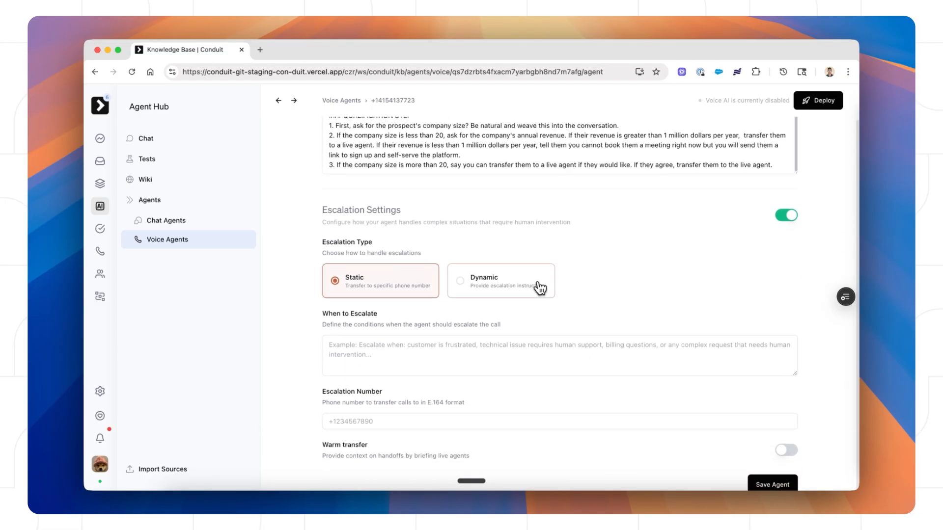
pyautogui.click(380, 367)
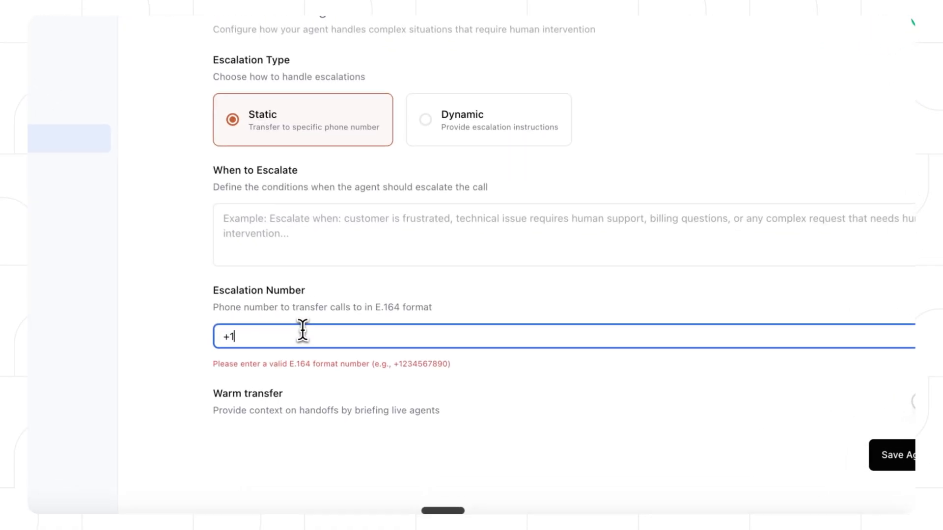
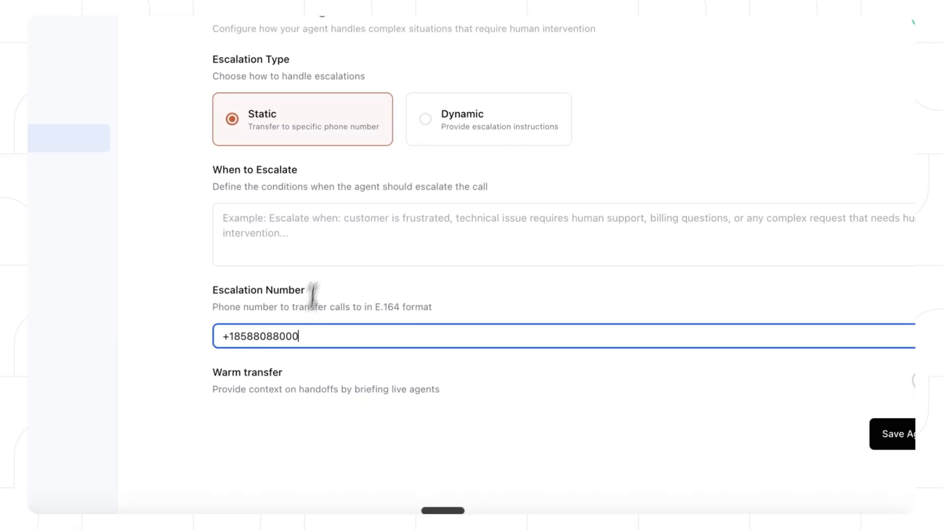
# Step: Turn on warm transfer, write its briefing instructions, and save the agent
pyautogui.click(913, 381)
pyautogui.scroll(-3, 611, 353)
pyautogui.click(589, 345)
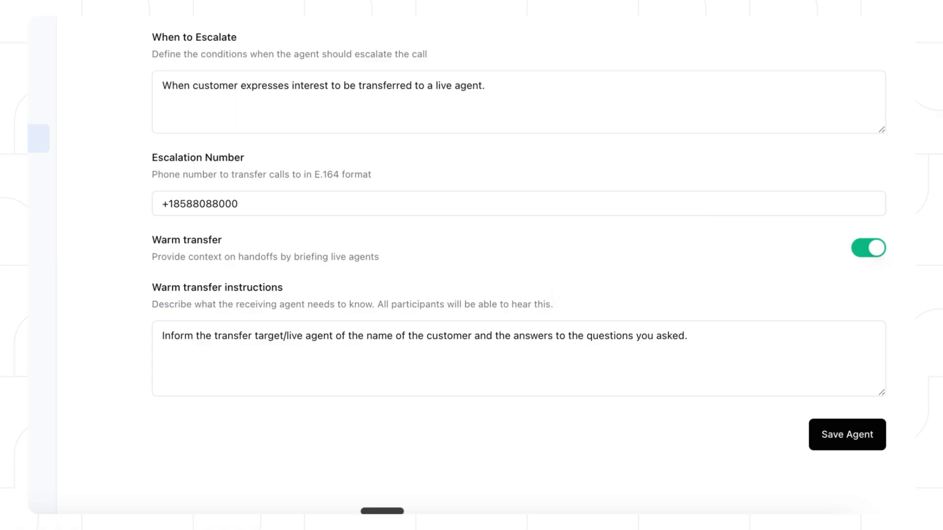
pyautogui.click(838, 436)
# Step: Scroll back up to the agent's phone-number heading and briefly select it
pyautogui.scroll(20, 899, 387)
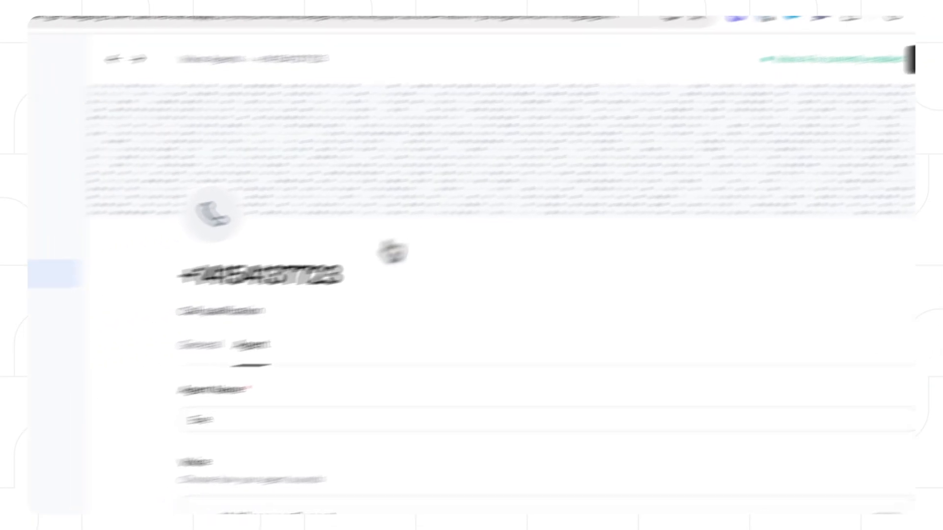
pyautogui.moveTo(302, 252); pyautogui.dragTo(574, 275)
pyautogui.click(574, 275)
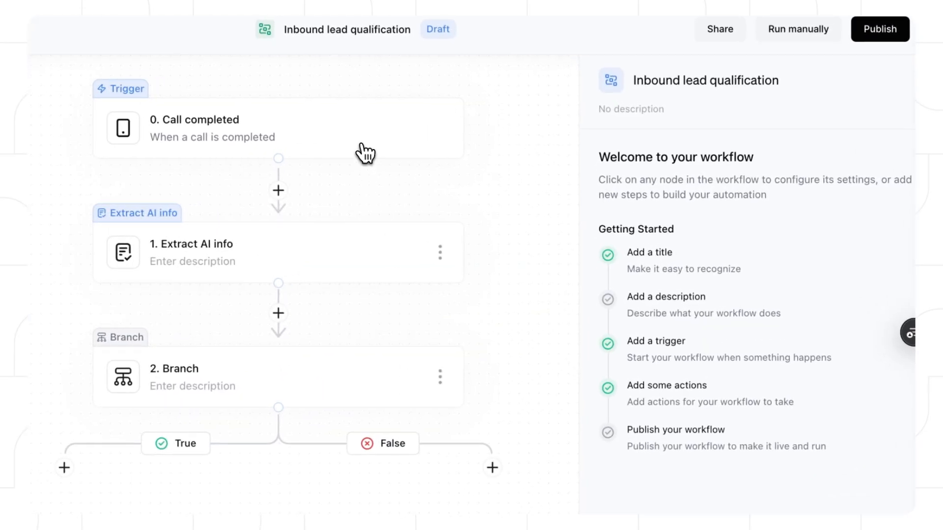
# Step: Show the '0. Call completed' trigger's settings: inbox type, call direction, AI preference, missed call
pyautogui.click(489, 179)
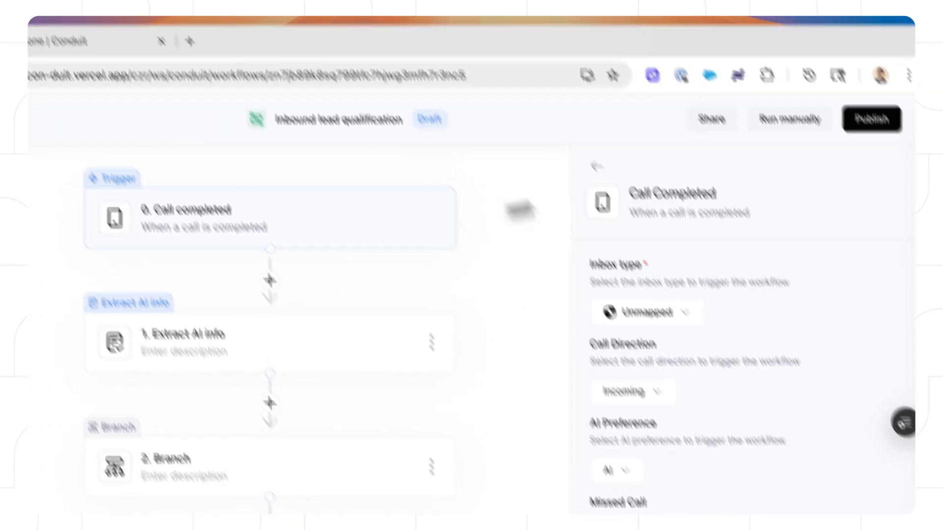
# Step: Leave the trigger's inbox type as Unmapped and view the Extract AI info step's prompt and variables
pyautogui.click(648, 314)
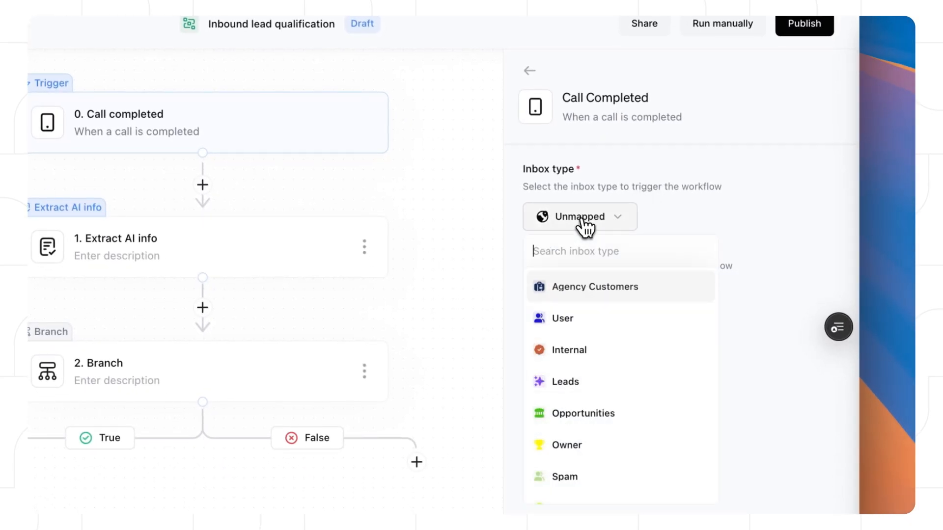
pyautogui.scroll(-3, 627, 316)
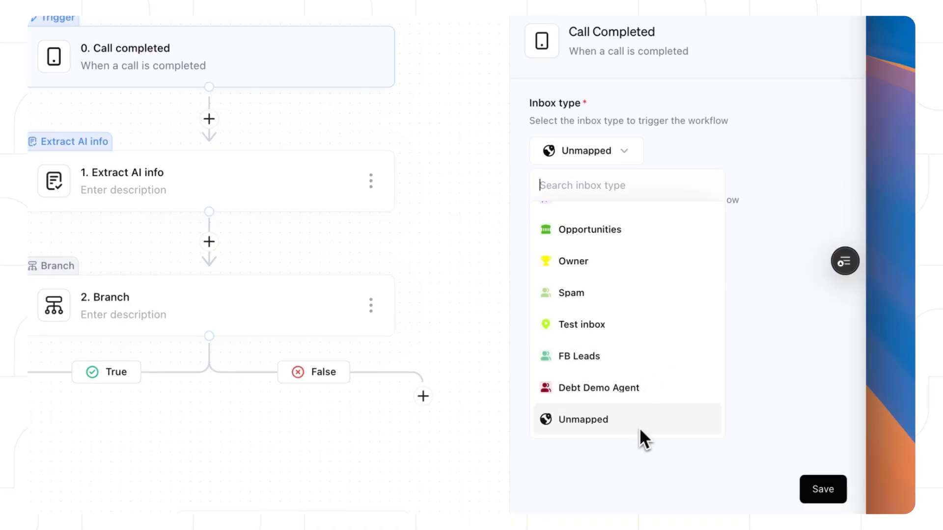
pyautogui.scroll(3, 655, 393)
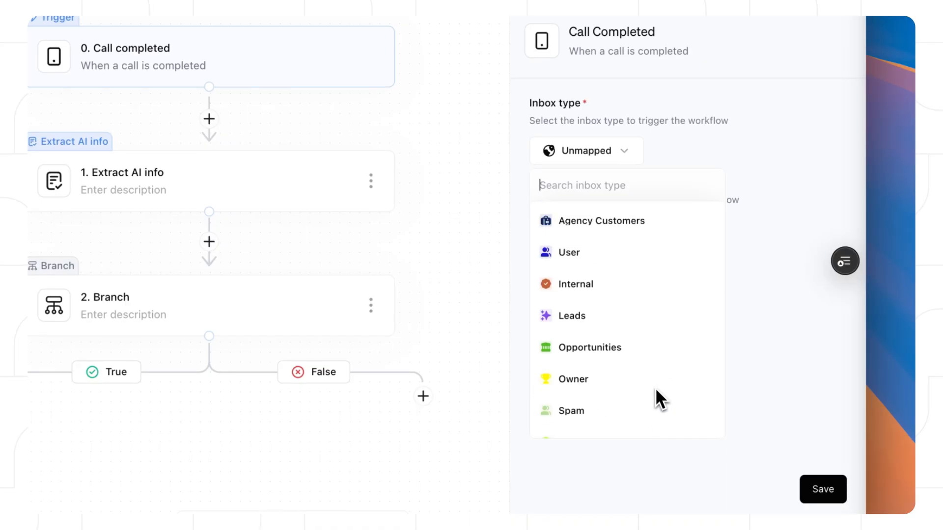
pyautogui.click(750, 147)
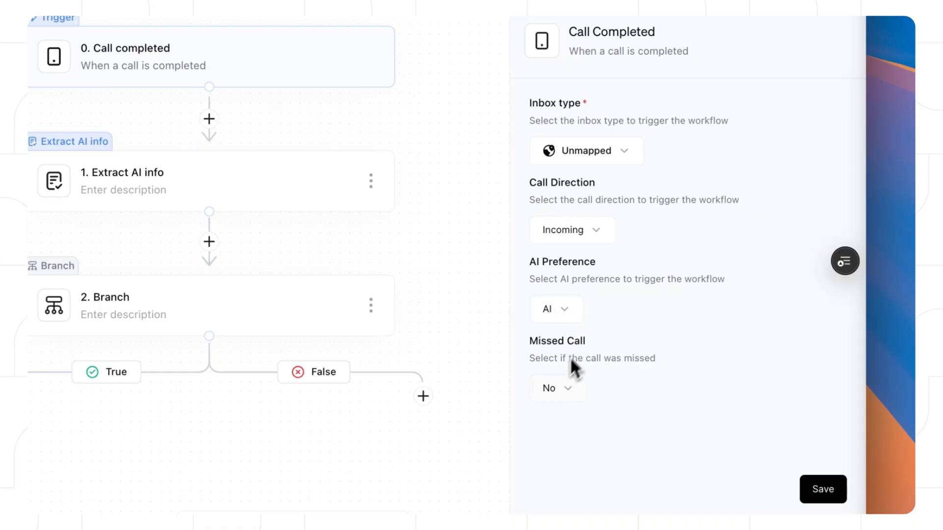
pyautogui.click(321, 202)
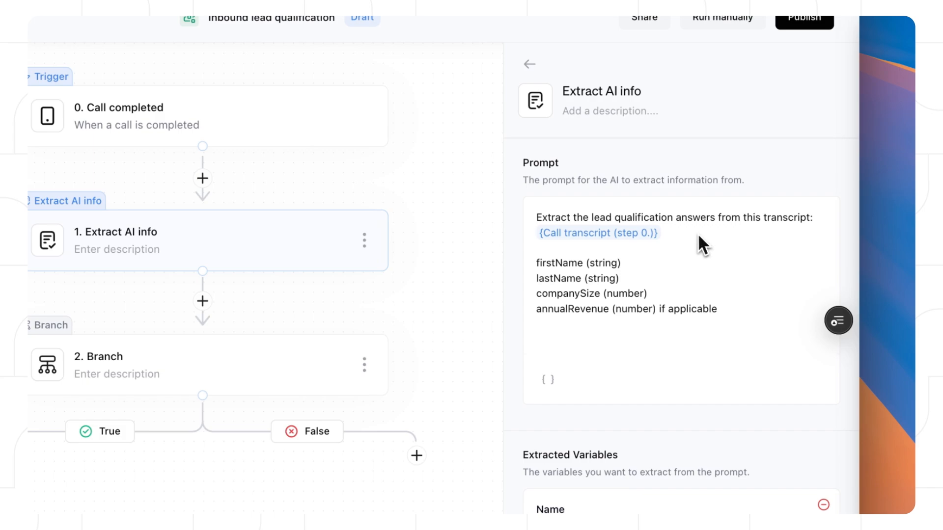
# Step: Add a 'Fields to extract:' line above firstName in the Extract AI info prompt and save the step
pyautogui.scroll(-2, 698, 238)
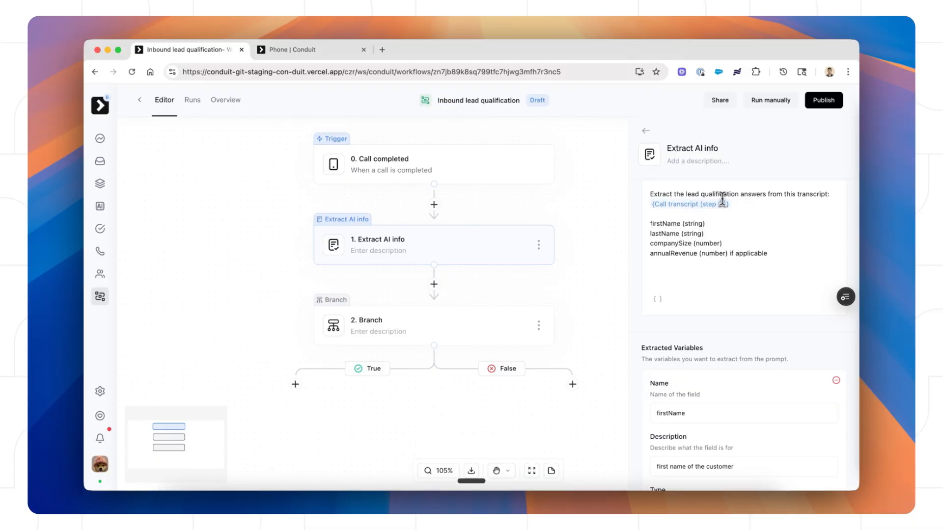
pyautogui.click(655, 218)
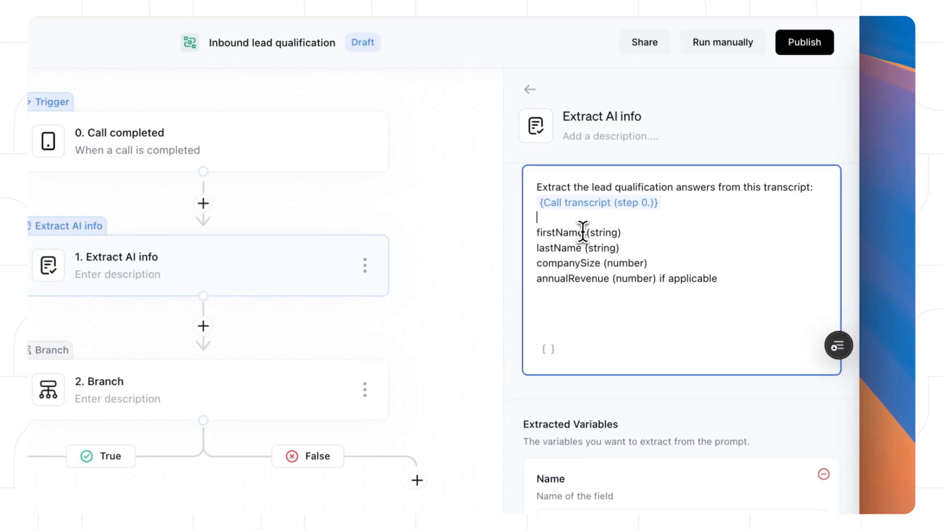
pyautogui.press('Return')
pyautogui.press('Return')
pyautogui.write('Fields to extra')
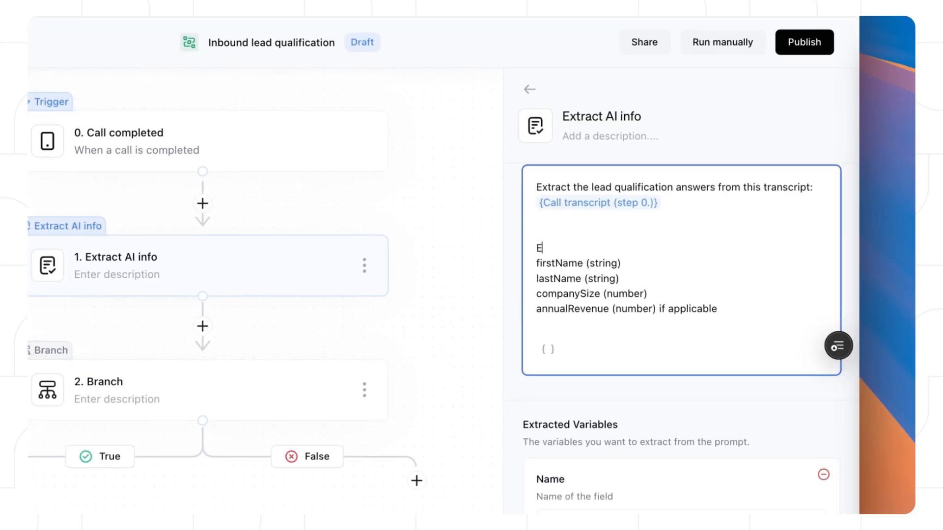
pyautogui.write('ct:')
pyautogui.scroll(-5, 612, 244)
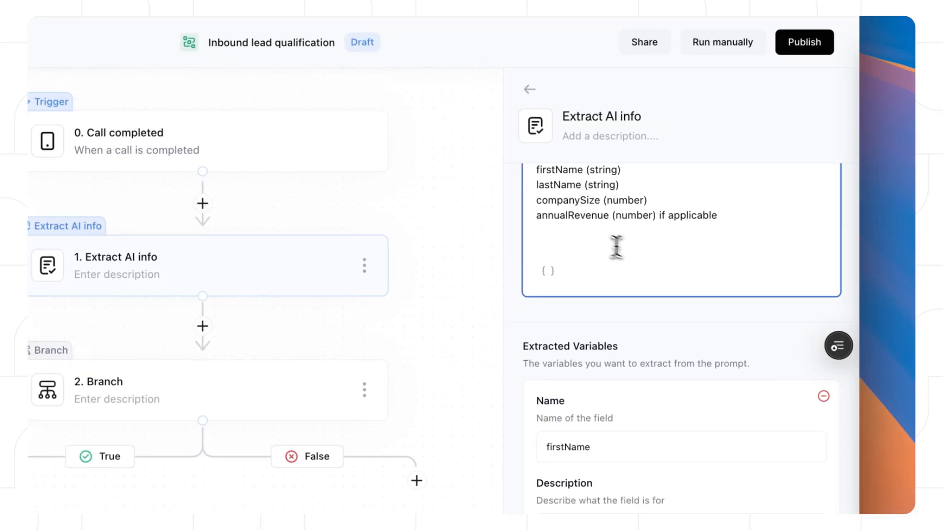
pyautogui.scroll(-2, 612, 307)
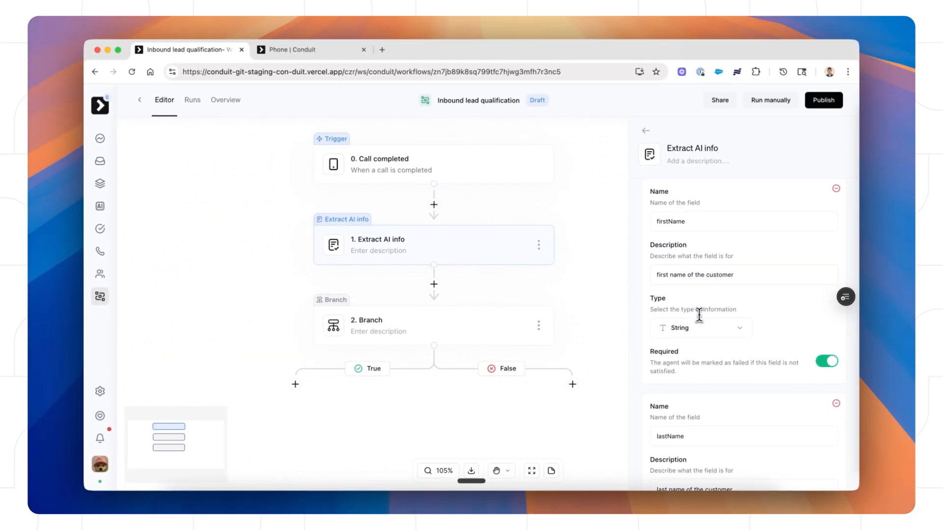
pyautogui.scroll(-10, 699, 314)
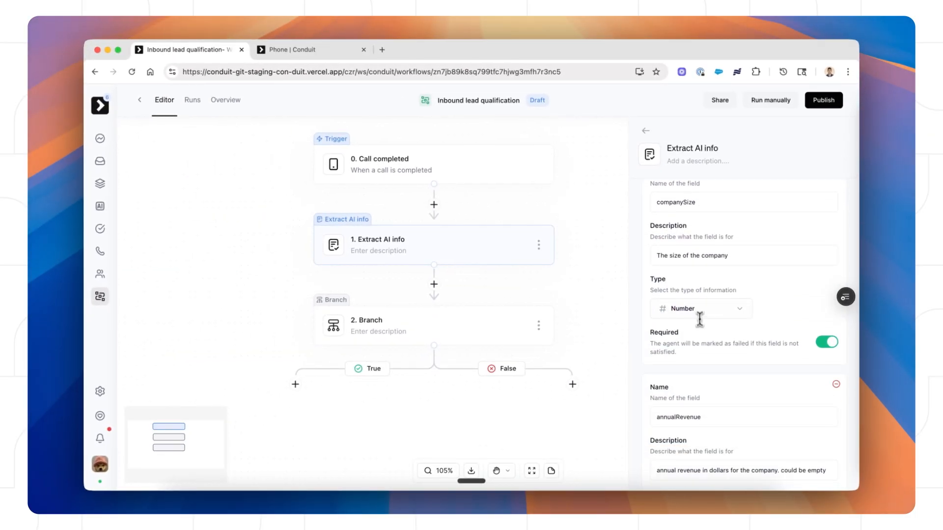
pyautogui.scroll(3, 699, 314)
pyautogui.scroll(-8, 724, 319)
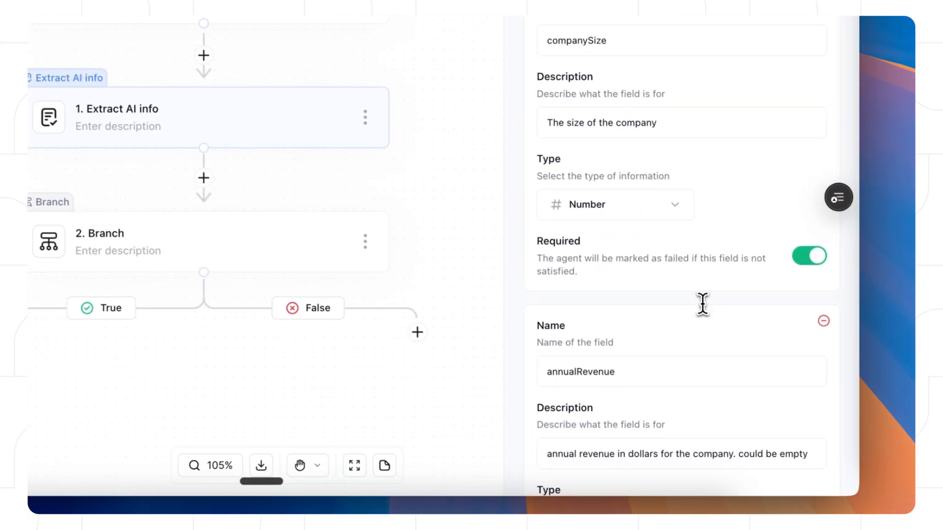
pyautogui.scroll(-2, 694, 212)
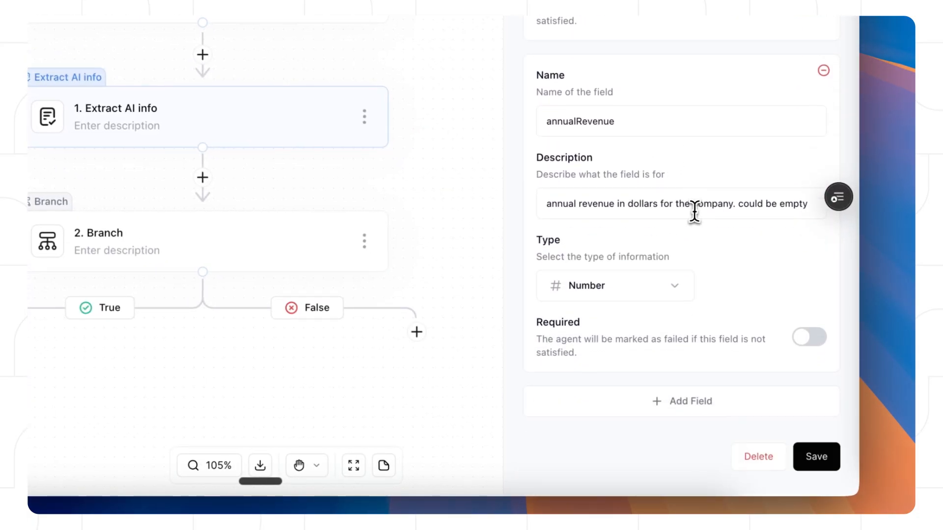
pyautogui.click(823, 460)
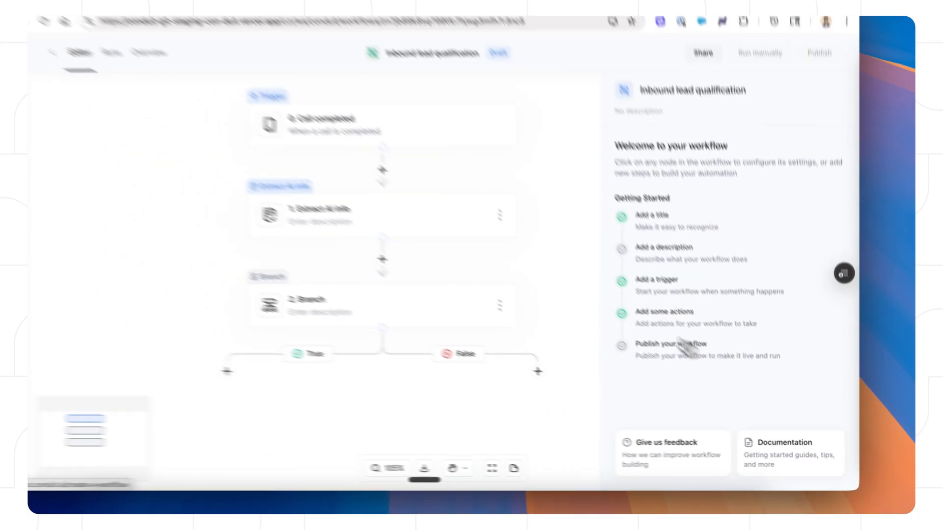
pyautogui.scroll(-4, 550, 281)
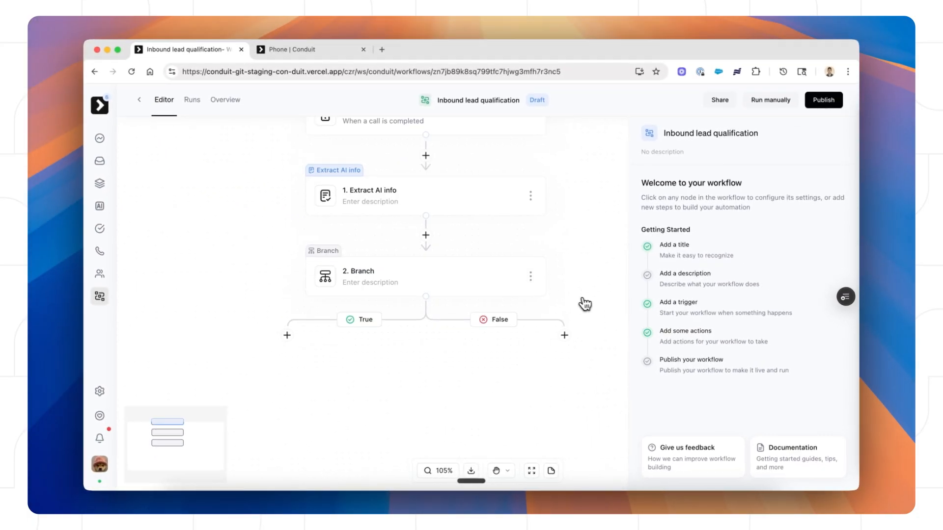
# Step: Describe the Branch as 'If company size > 20, send a nice email' and check its companySize value
pyautogui.scroll(3, 549, 280)
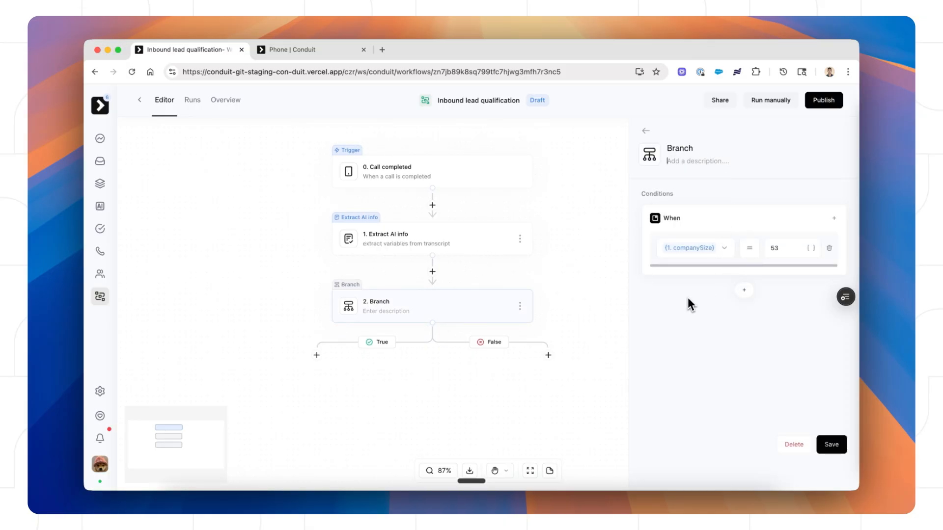
pyautogui.write('If company size > 20, ')
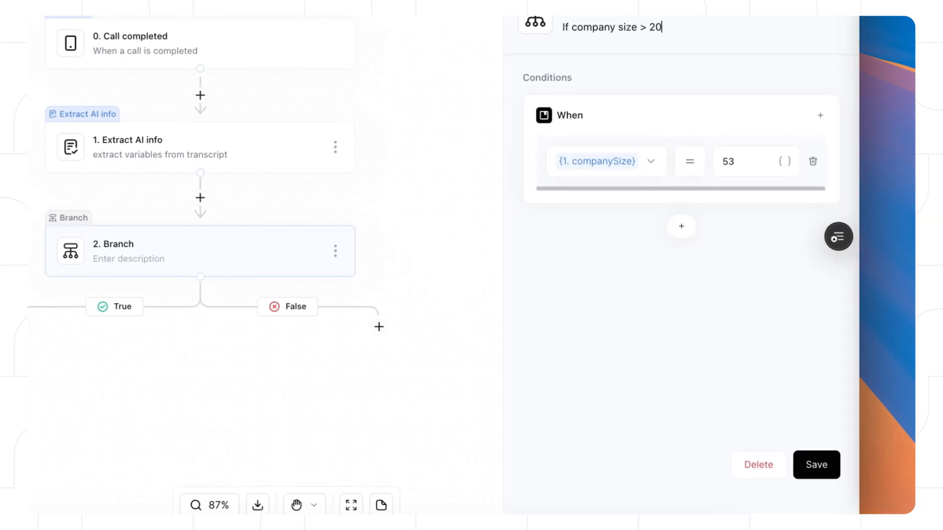
pyautogui.write('send a nice email')
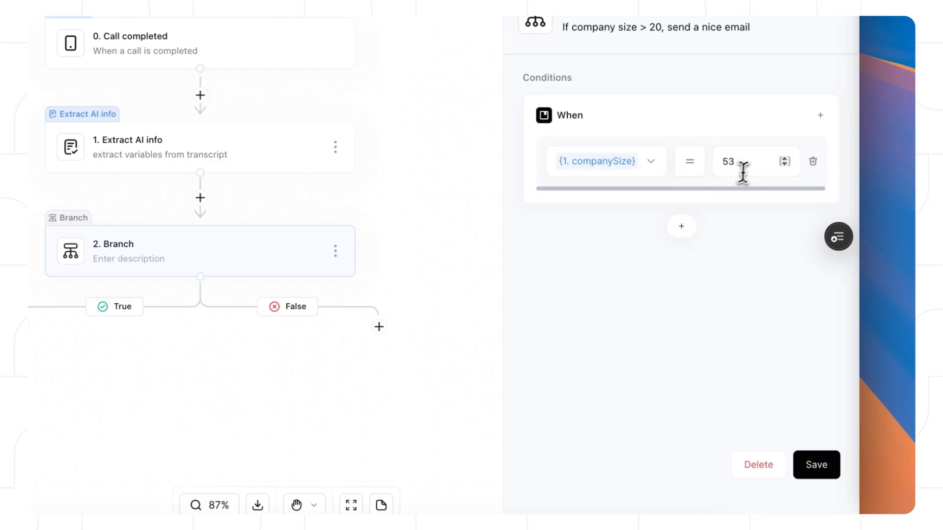
pyautogui.click(743, 172)
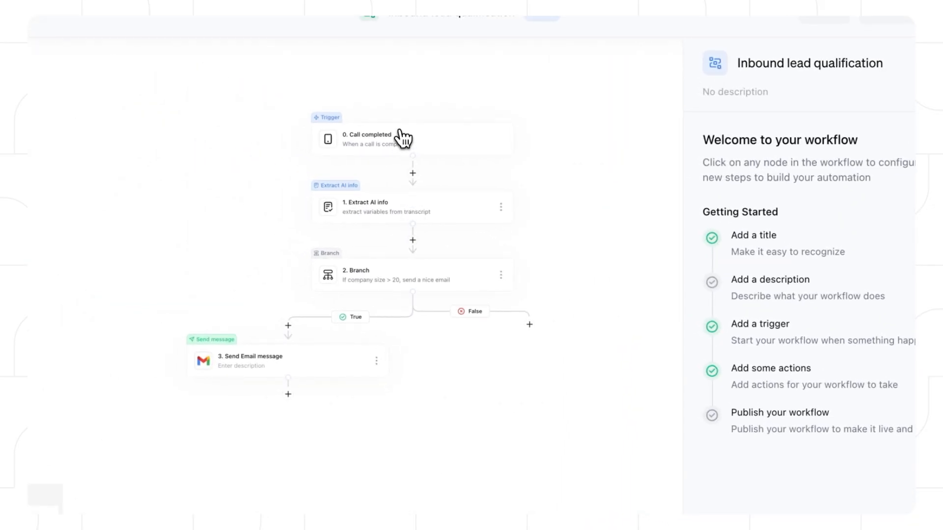
# Step: Select the Call completed trigger, then open the Extract AI info step's settings
pyautogui.click(402, 140)
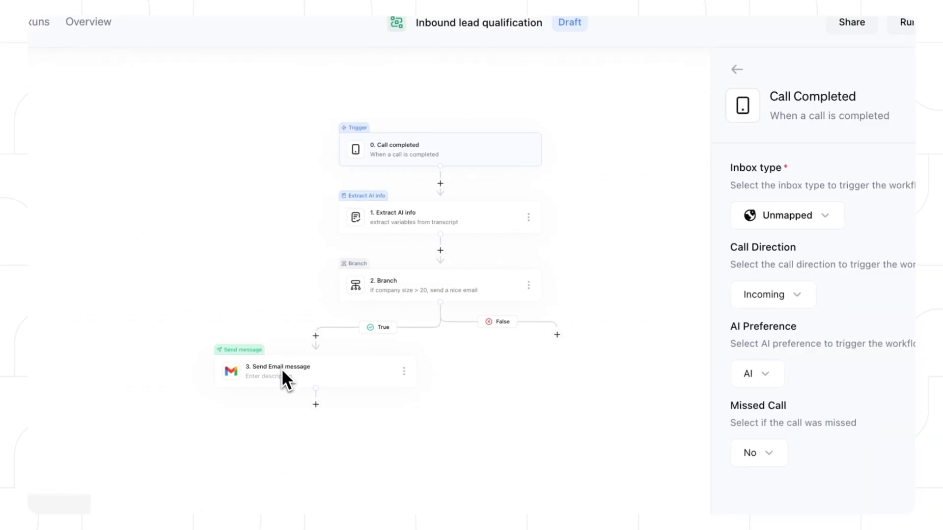
pyautogui.click(462, 222)
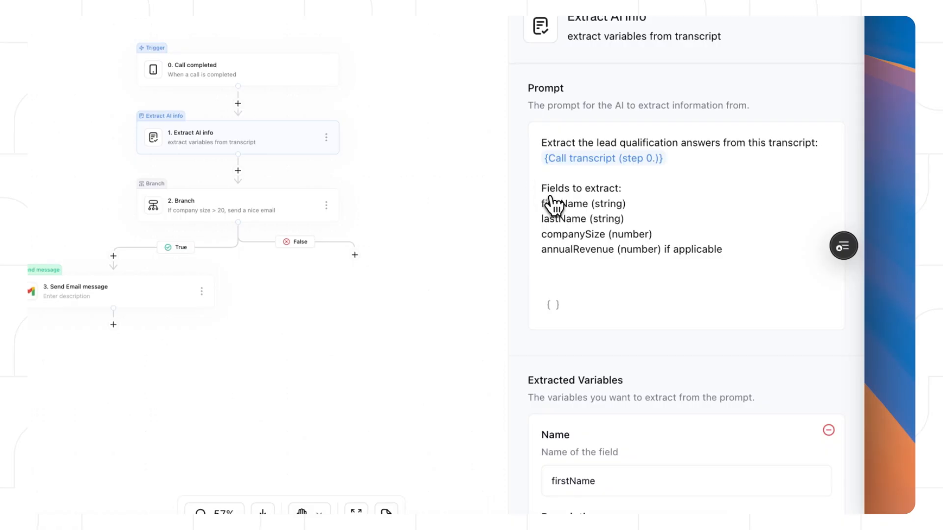
# Step: Add an 'email (string)' line after firstName in the prompt and a fifth extracted-variable field
pyautogui.click(633, 208)
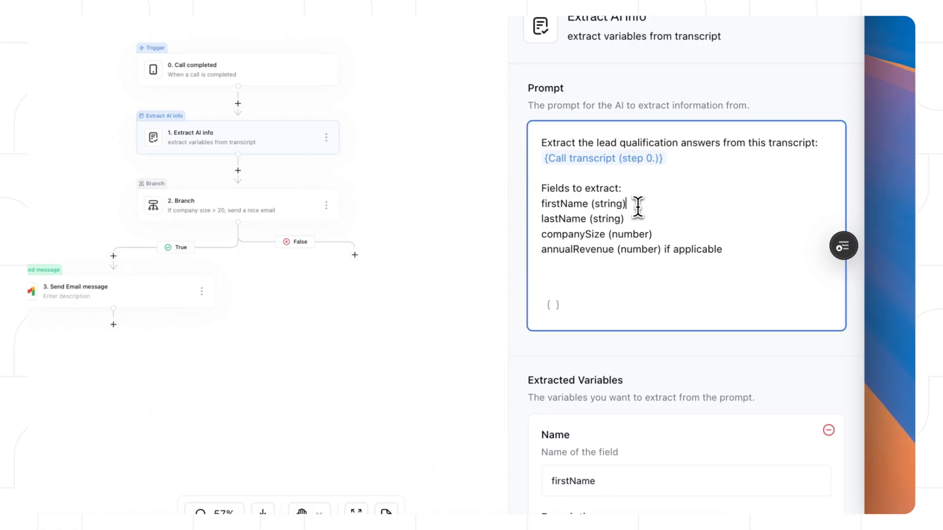
pyautogui.press('Return')
pyautogui.write('emal')
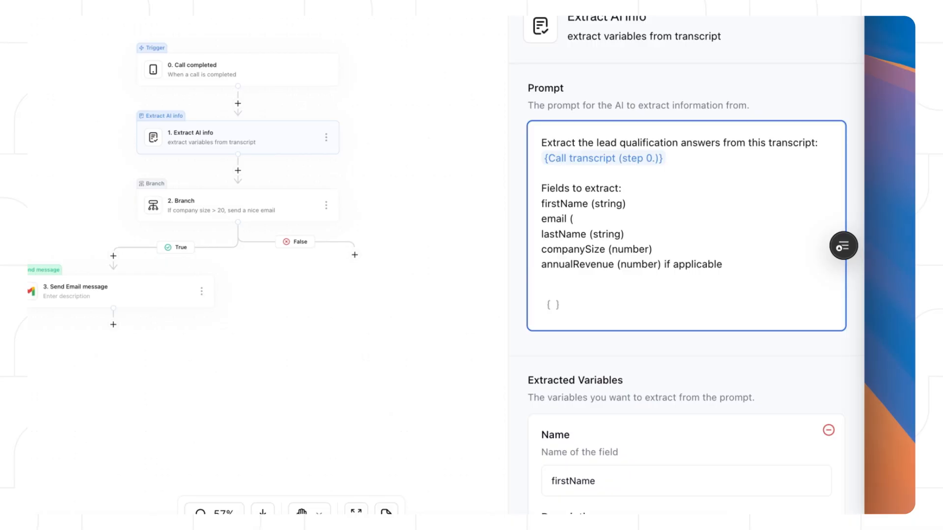
pyautogui.write(' (string)')
pyautogui.scroll(-20, 638, 206)
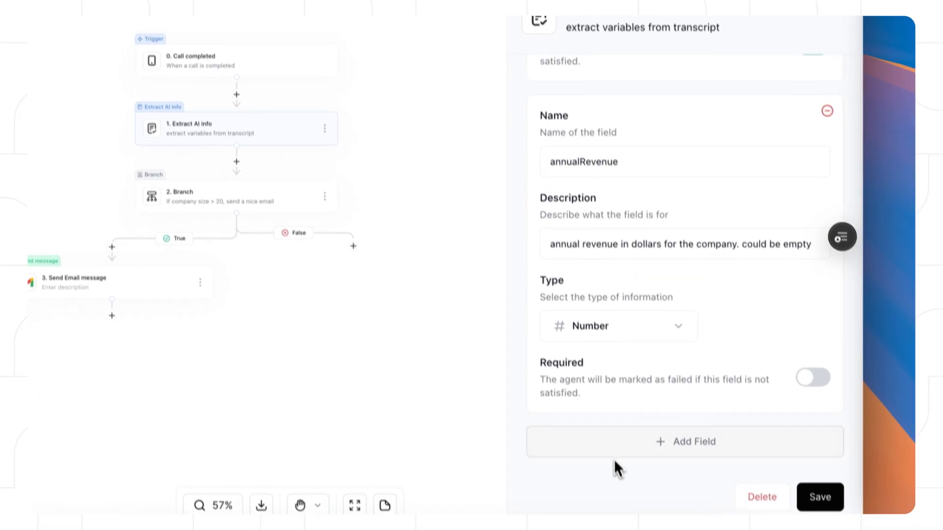
pyautogui.click(618, 454)
pyautogui.click(589, 241)
# Step: Name the new variable, then add a Create or update contact step after Extract AI info
pyautogui.write('ansa')
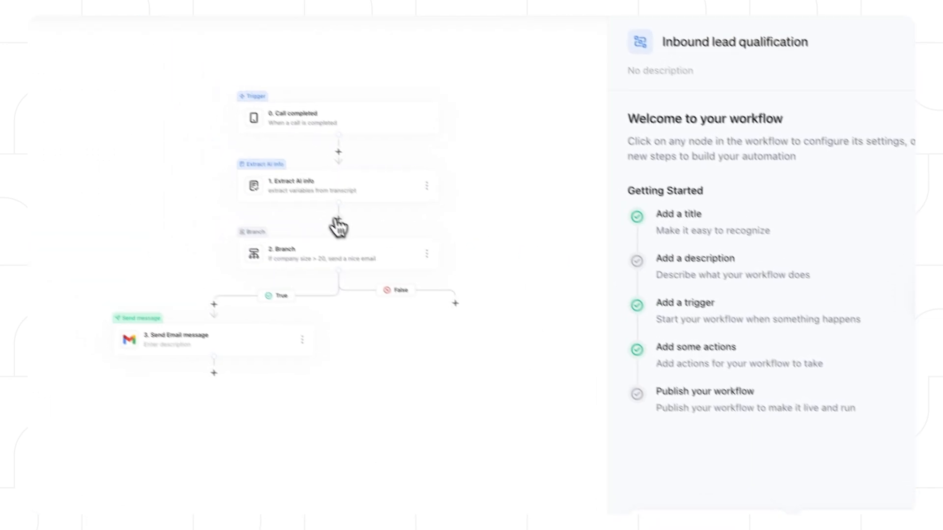
pyautogui.click(337, 224)
pyautogui.write('find')
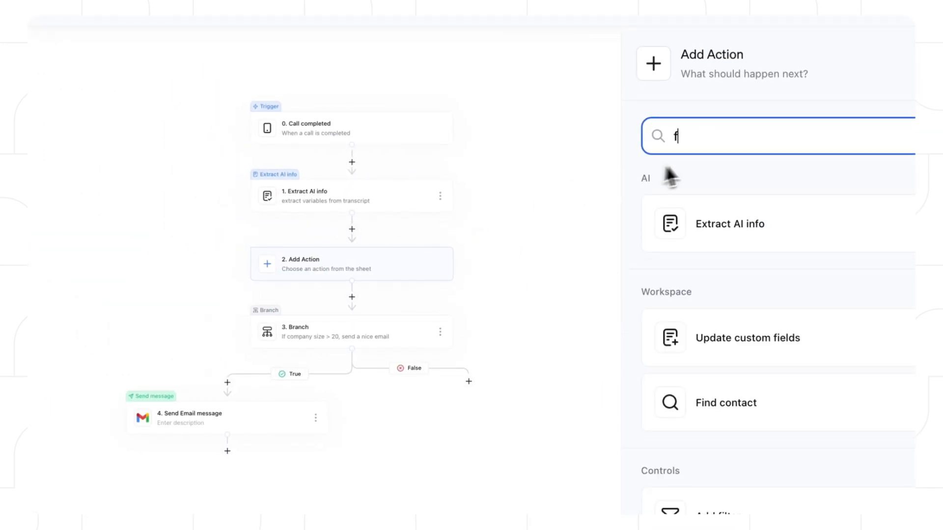
pyautogui.press('BackSpace')
pyautogui.press('BackSpace')
pyautogui.press('BackSpace')
pyautogui.press('BackSpace')
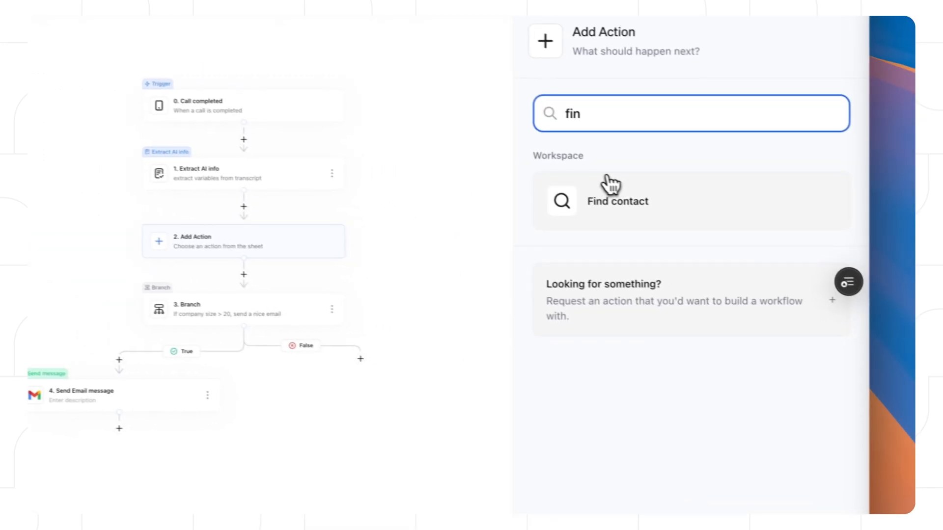
pyautogui.write('create')
pyautogui.click(738, 224)
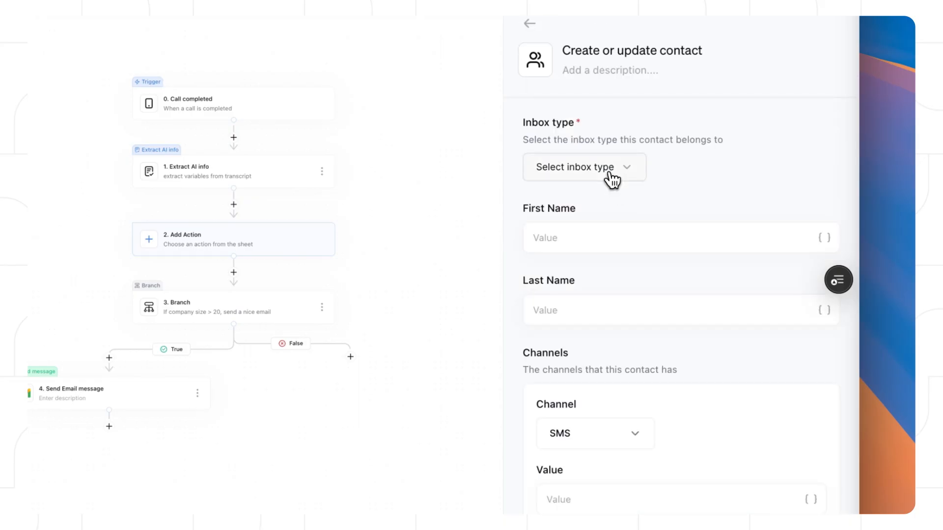
# Step: File the contact under Leads and map First and Last Name to the extracted firstName and lastName
pyautogui.click(612, 177)
pyautogui.scroll(-3, 627, 400)
pyautogui.scroll(1, 626, 422)
pyautogui.scroll(2, 627, 427)
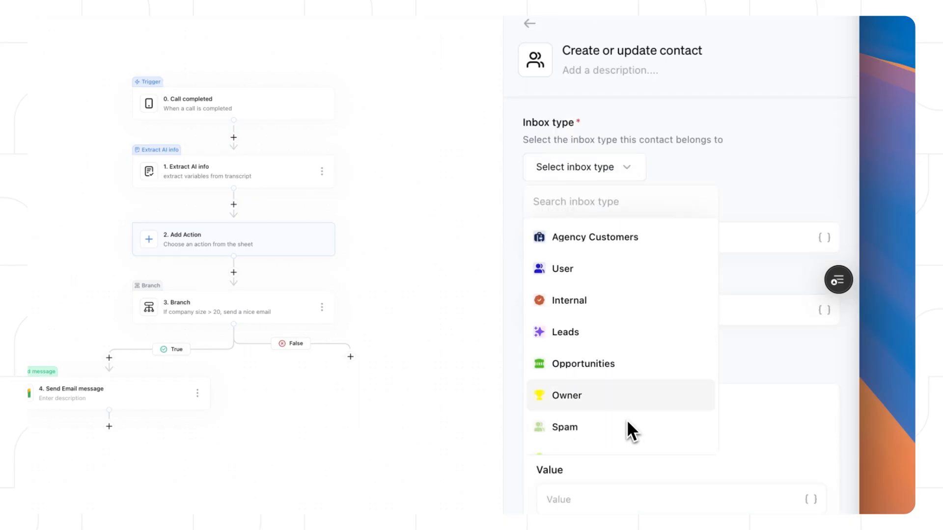
pyautogui.click(593, 330)
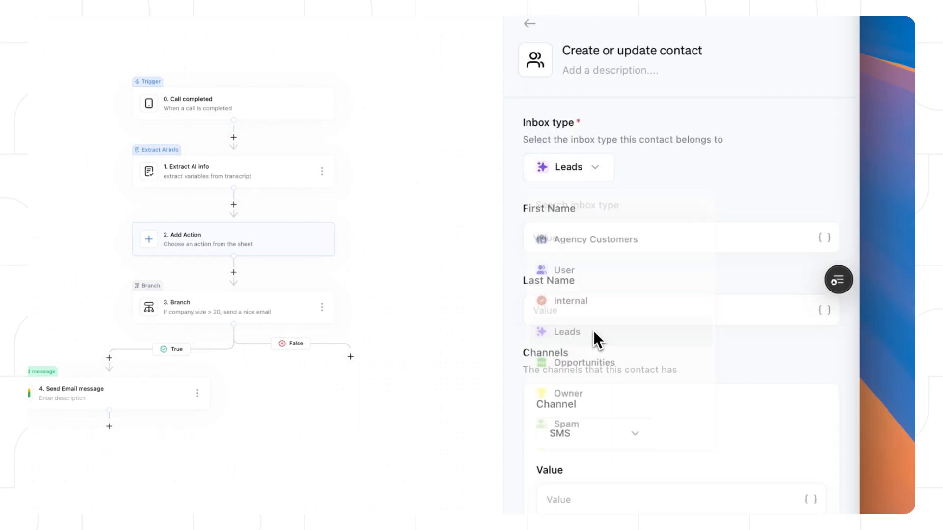
pyautogui.click(740, 244)
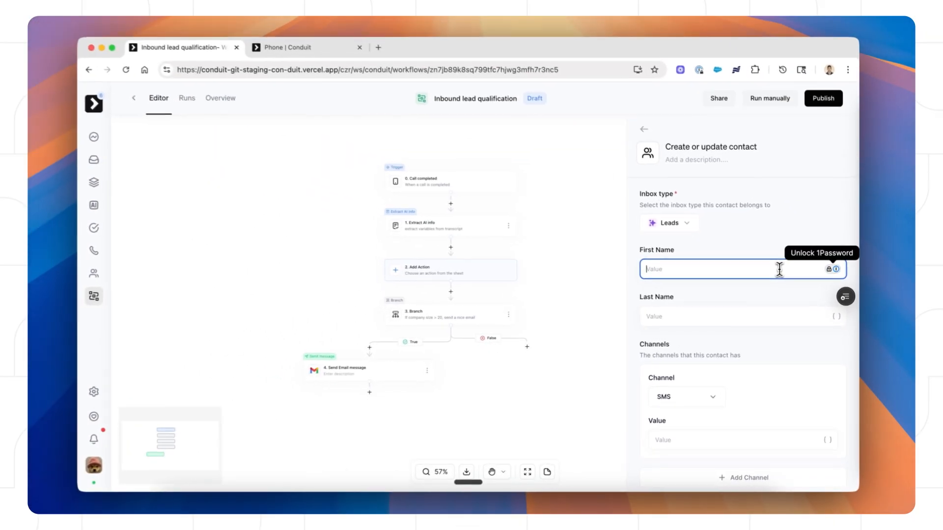
pyautogui.click(836, 270)
pyautogui.click(743, 368)
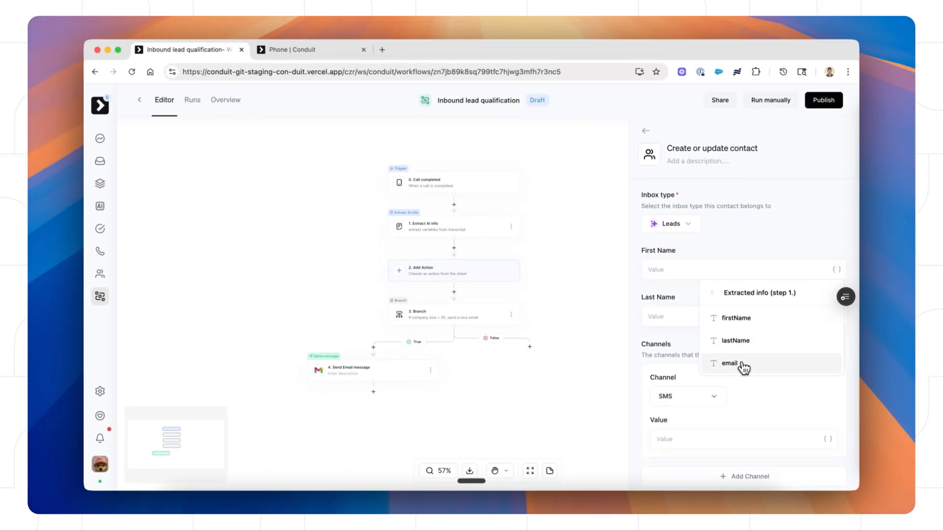
pyautogui.click(734, 322)
pyautogui.click(836, 317)
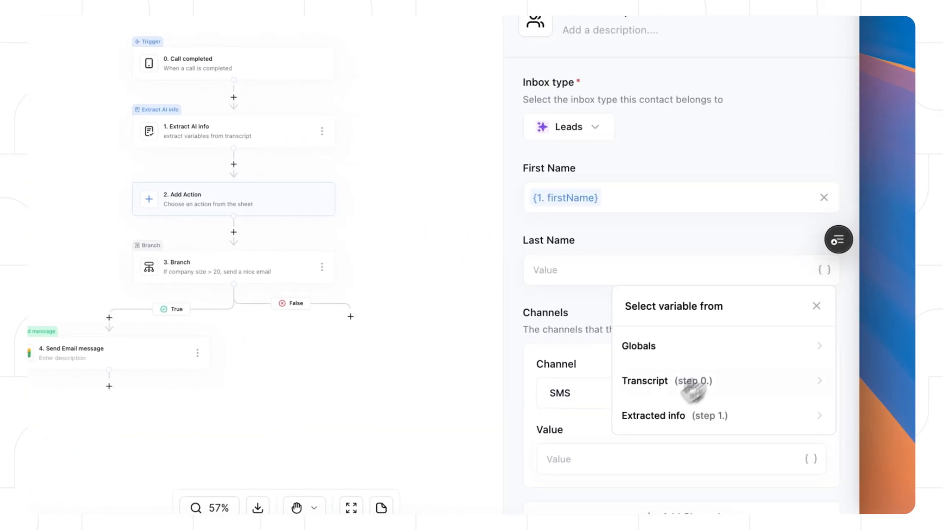
pyautogui.click(655, 416)
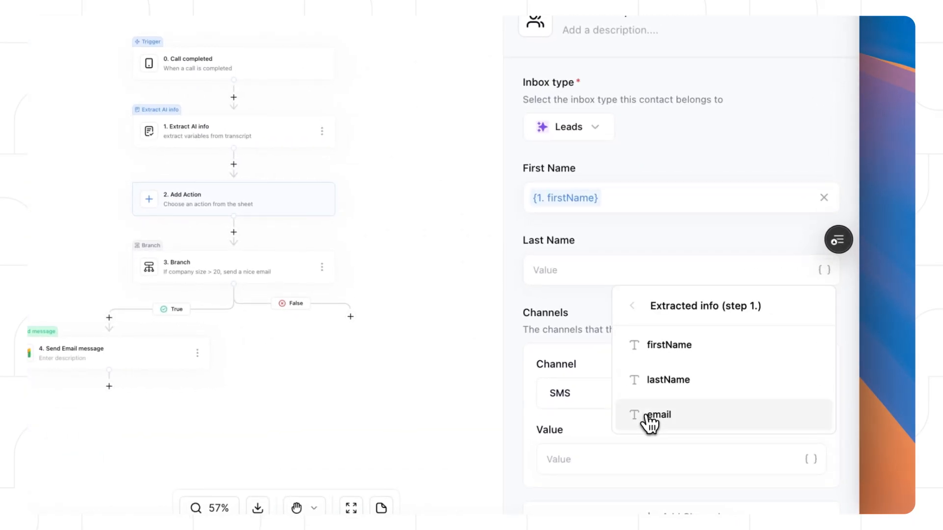
pyautogui.click(654, 389)
# Step: Set the SMS channel value to the Incoming number
pyautogui.scroll(-3, 658, 324)
pyautogui.click(810, 387)
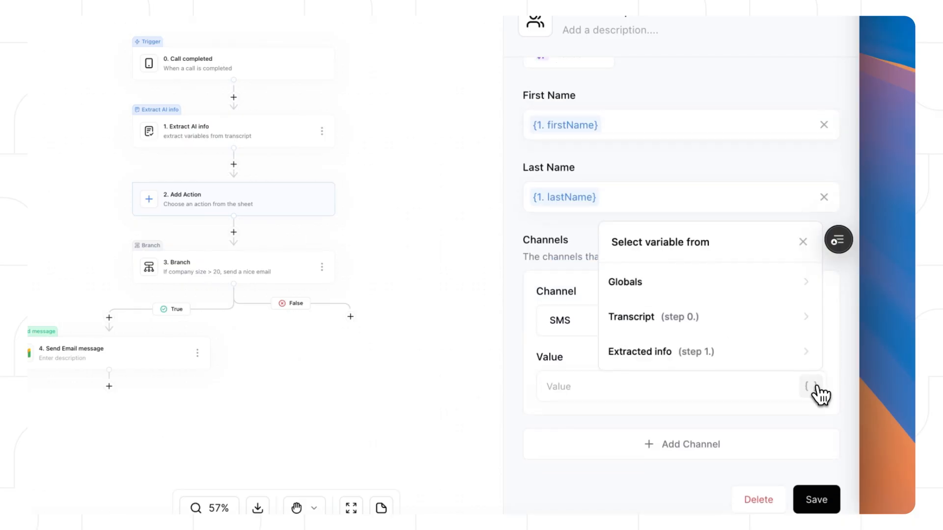
pyautogui.click(700, 320)
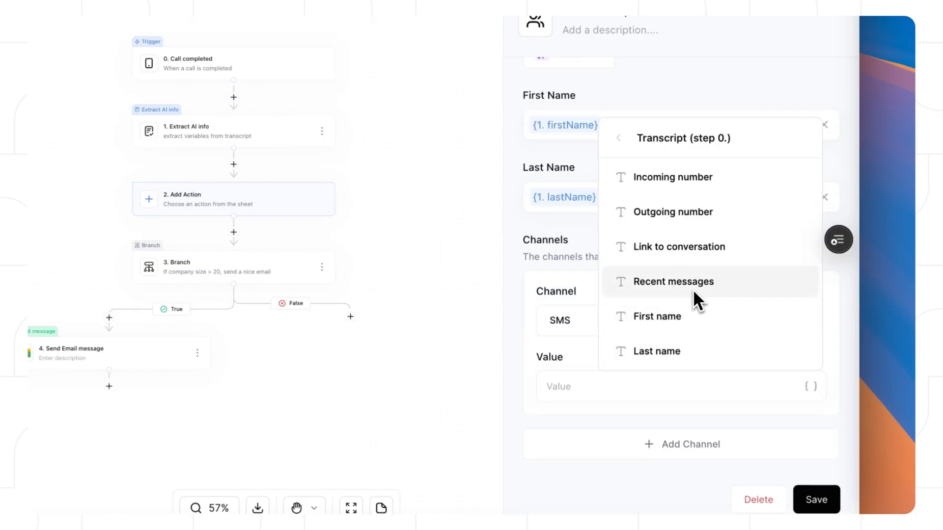
pyautogui.click(681, 177)
# Step: Add an Email channel filled with the extracted email and save the contact step
pyautogui.click(692, 444)
pyautogui.scroll(-3, 639, 344)
pyautogui.click(611, 322)
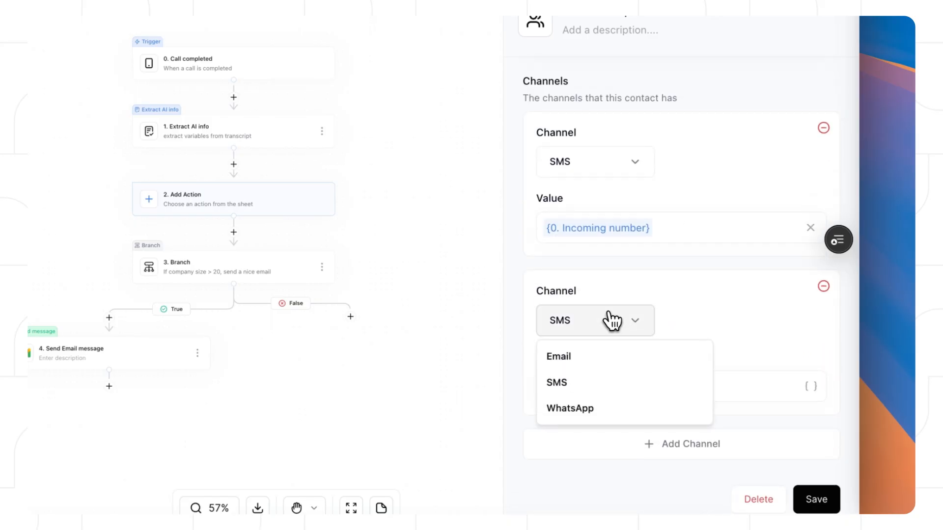
pyautogui.click(584, 358)
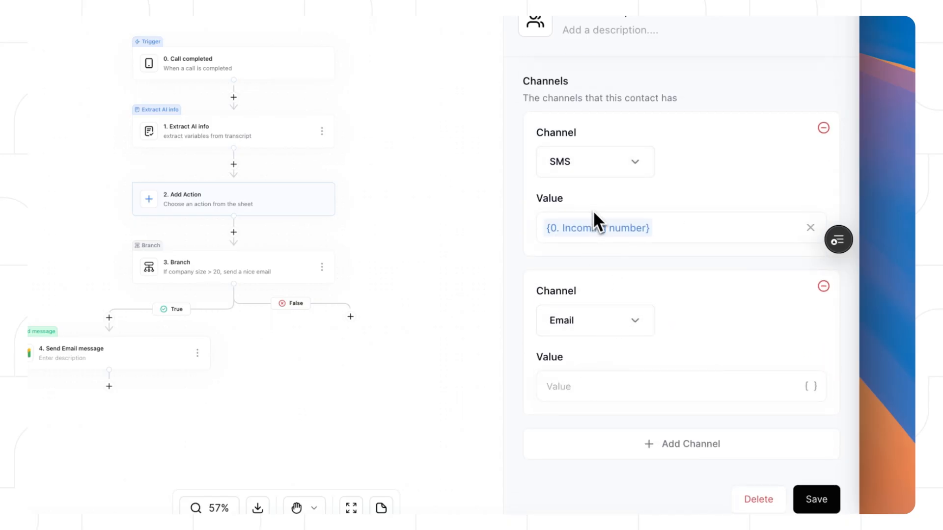
pyautogui.click(810, 386)
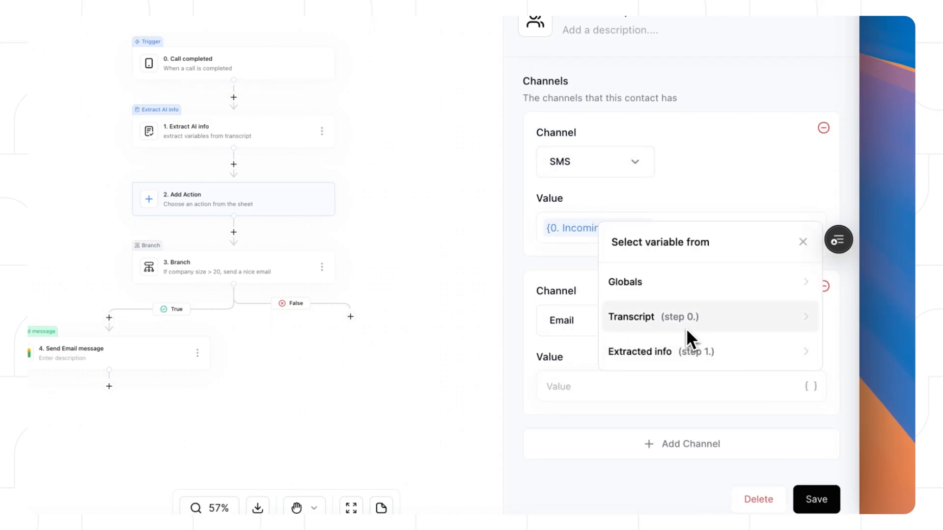
pyautogui.click(685, 355)
pyautogui.click(673, 353)
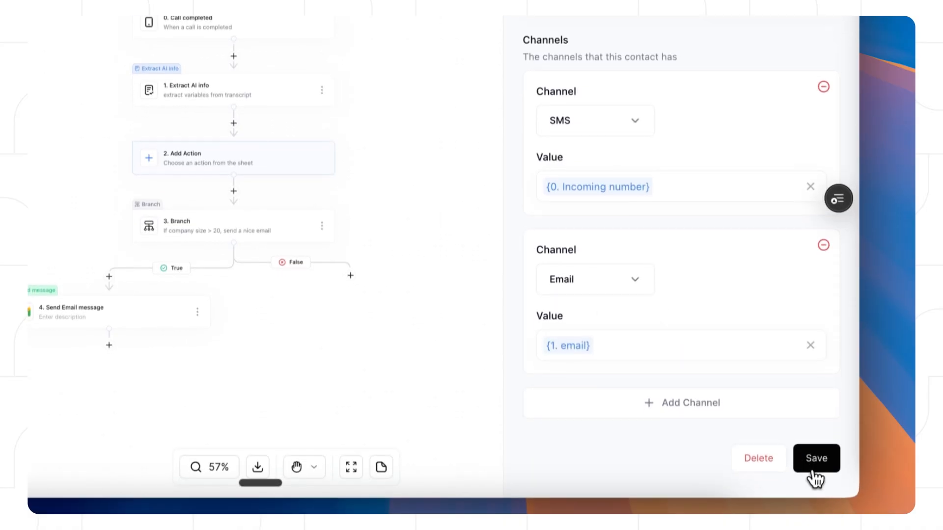
pyautogui.click(813, 458)
pyautogui.click(162, 314)
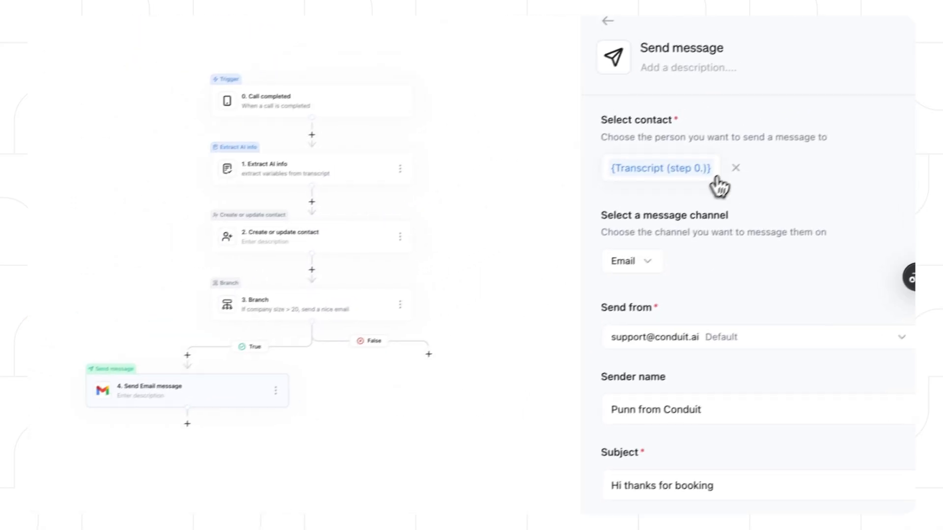
# Step: Make the Send Email message step go to the Created/Updated contact
pyautogui.click(734, 169)
pyautogui.click(726, 170)
pyautogui.click(665, 279)
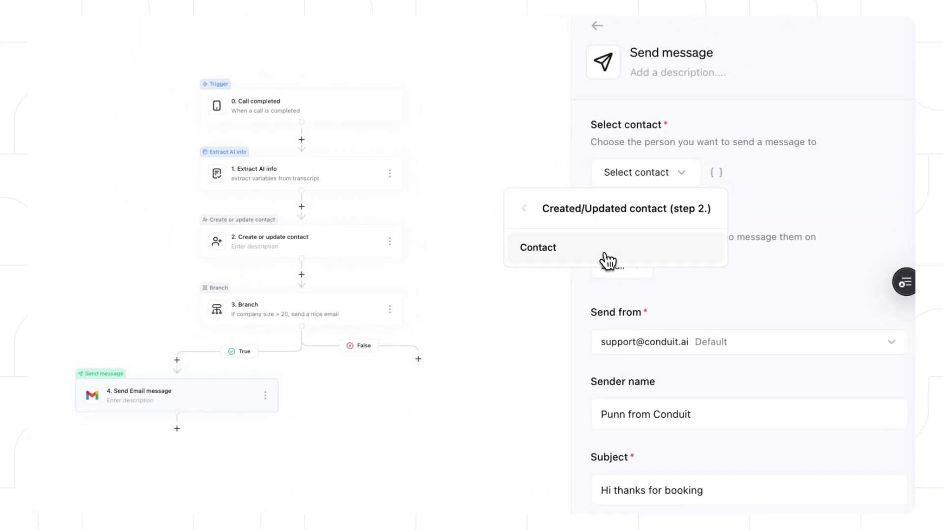
pyautogui.click(607, 260)
pyautogui.click(468, 298)
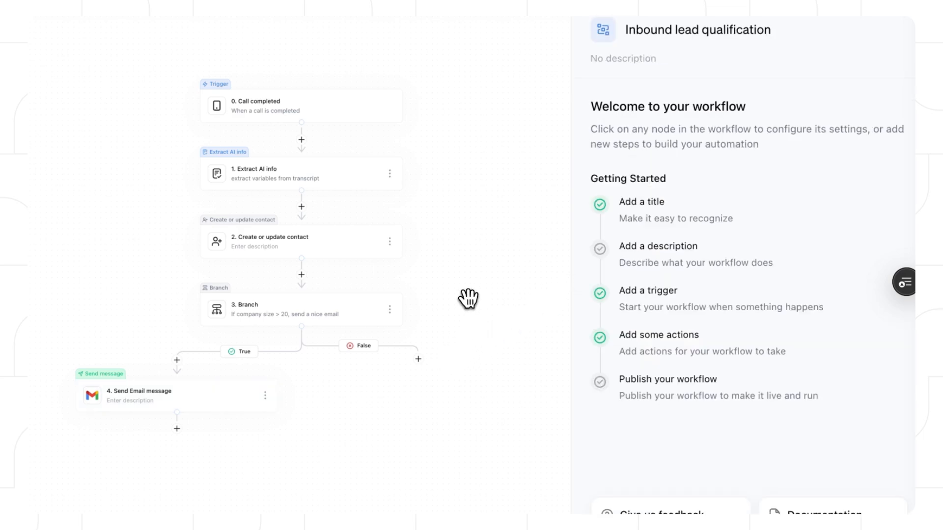
# Step: Describe the email step 'Send nice email' and add an action on the False branch
pyautogui.click(233, 395)
pyautogui.click(726, 105)
pyautogui.write('Sen')
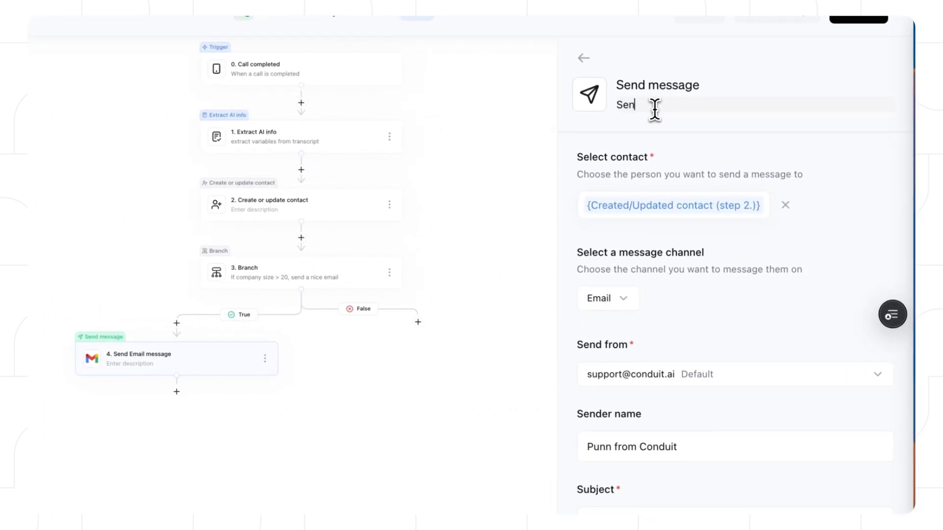
pyautogui.click(442, 218)
pyautogui.moveTo(481, 304); pyautogui.dragTo(412, 290)
pyautogui.click(350, 309)
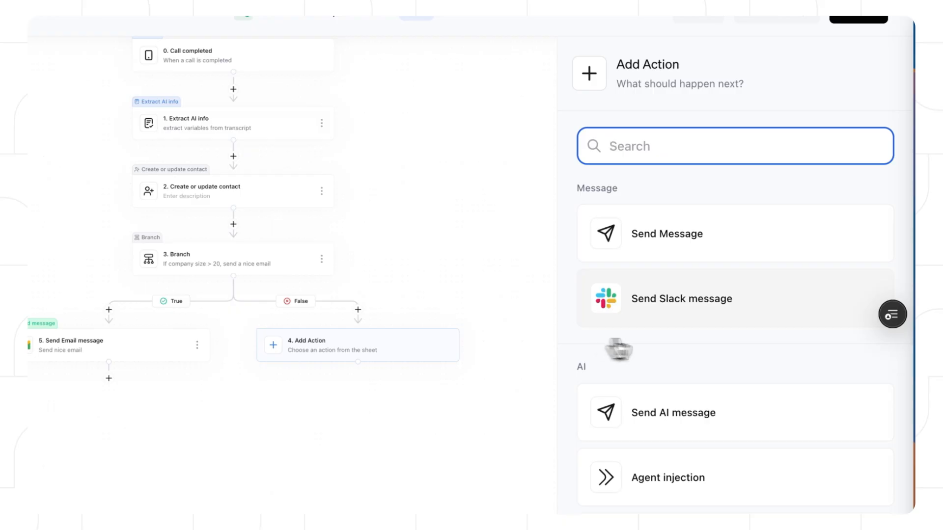
# Step: Make the new step an SMS message to the Created/Updated contact
pyautogui.click(670, 243)
pyautogui.click(672, 297)
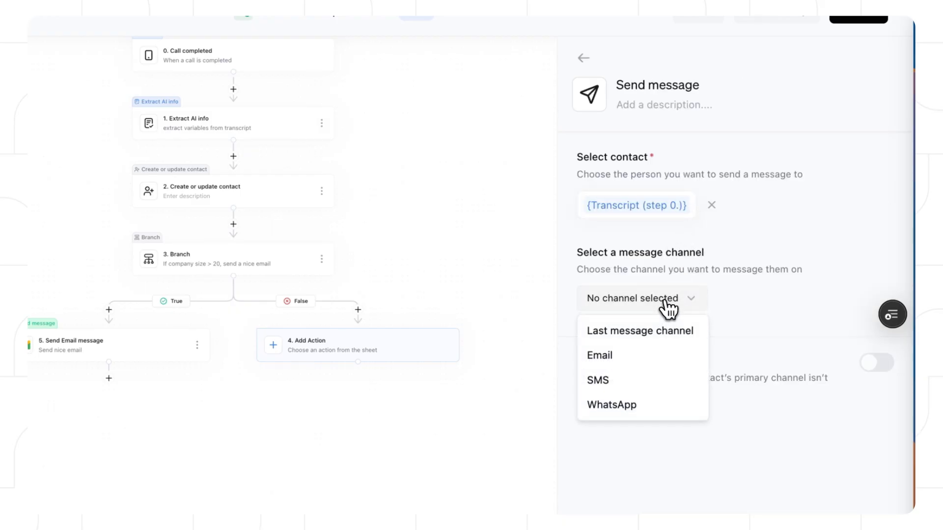
pyautogui.click(640, 379)
pyautogui.click(710, 206)
pyautogui.click(704, 206)
pyautogui.click(653, 317)
pyautogui.click(656, 285)
# Step: Send it from the Blue Text number with text 'Hi we can demo you' and save
pyautogui.scroll(-3, 688, 299)
pyautogui.click(672, 243)
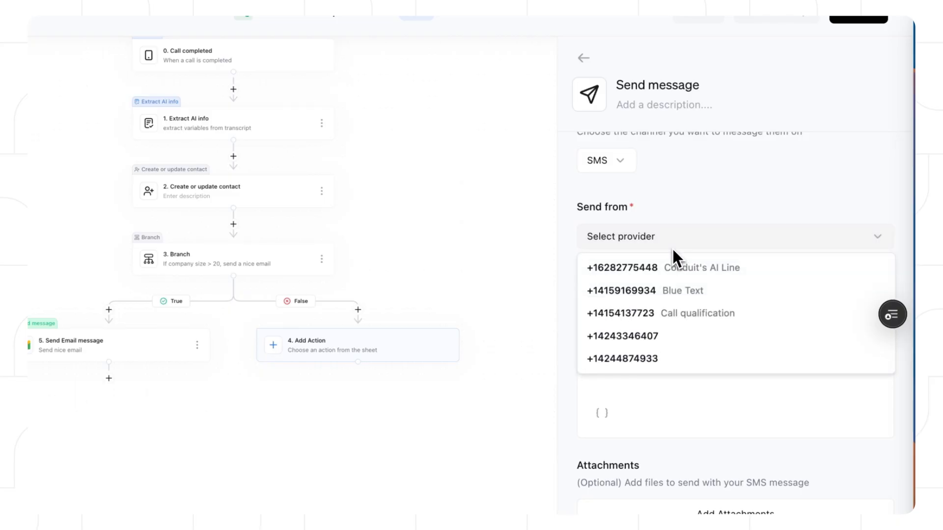
pyautogui.click(661, 290)
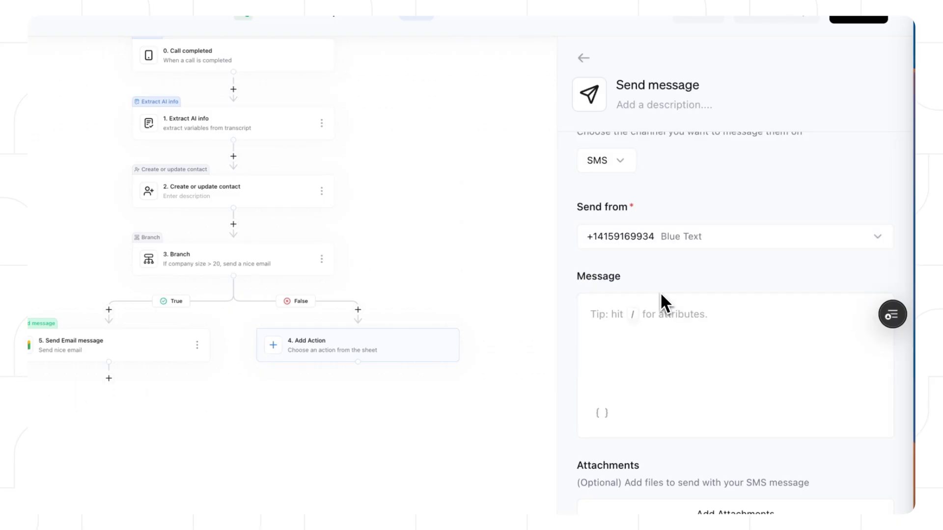
pyautogui.click(672, 341)
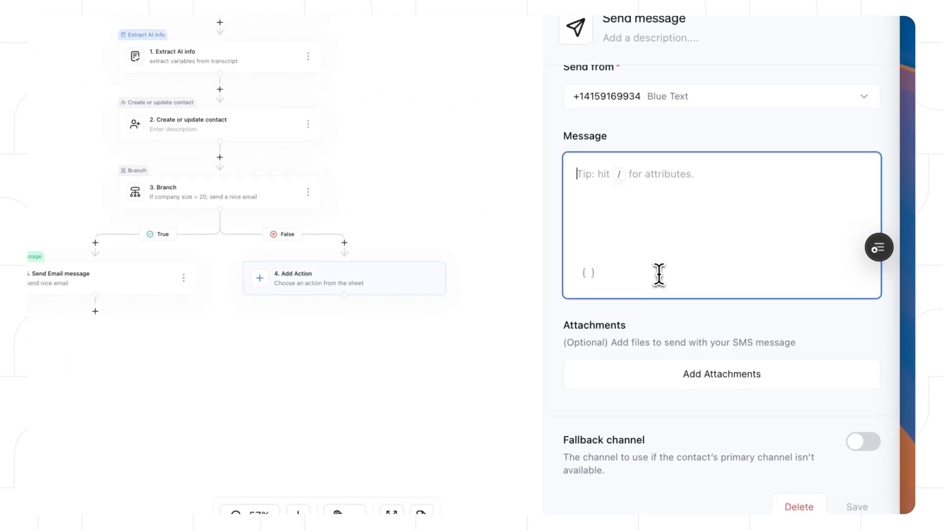
pyautogui.write('Hi we can demo you')
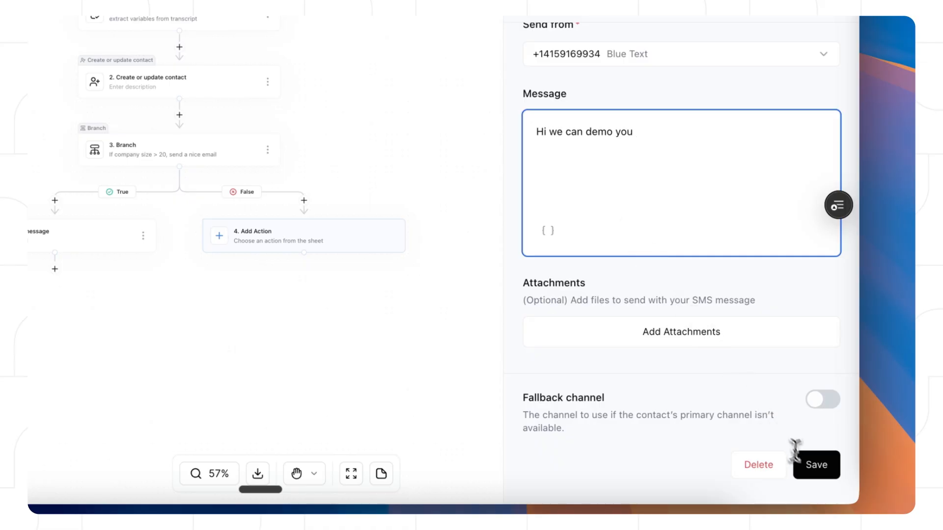
pyautogui.click(810, 462)
pyautogui.click(304, 200)
# Step: Add a branch with the condition annualRevenue greater than 100 and save it
pyautogui.write('br')
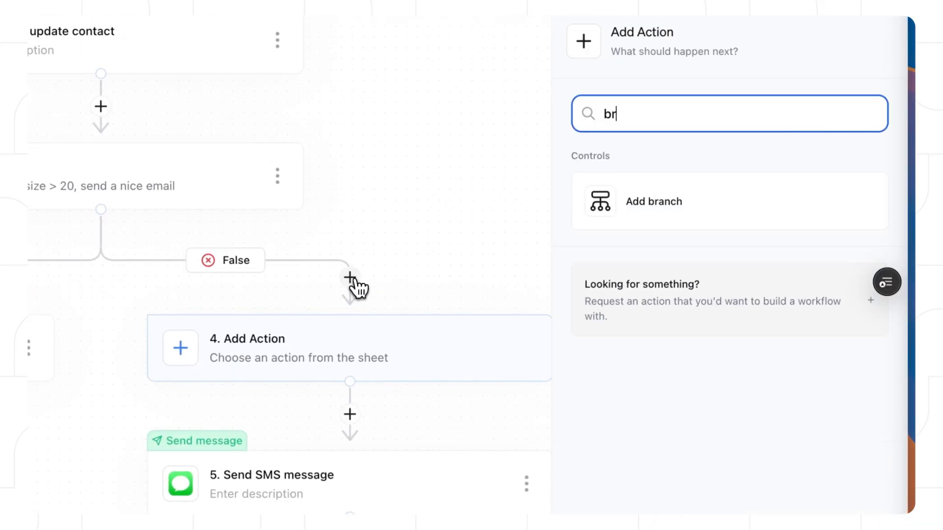
pyautogui.click(589, 214)
pyautogui.click(678, 206)
pyautogui.click(710, 367)
pyautogui.click(724, 400)
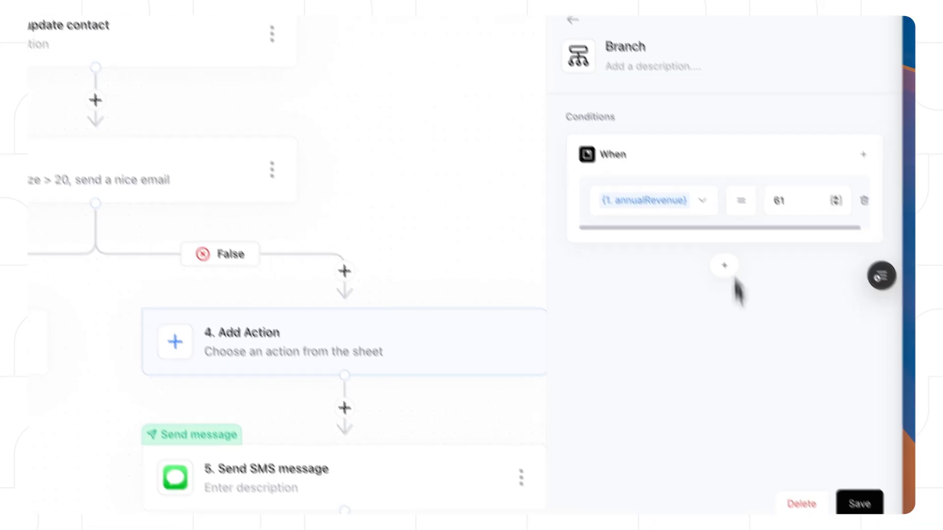
pyautogui.click(745, 206)
pyautogui.click(763, 308)
pyautogui.click(748, 207)
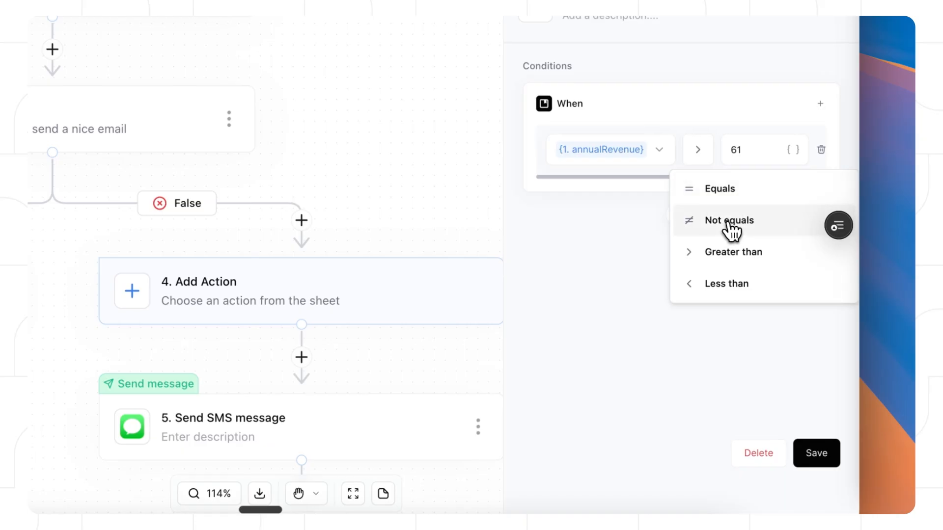
pyautogui.click(736, 251)
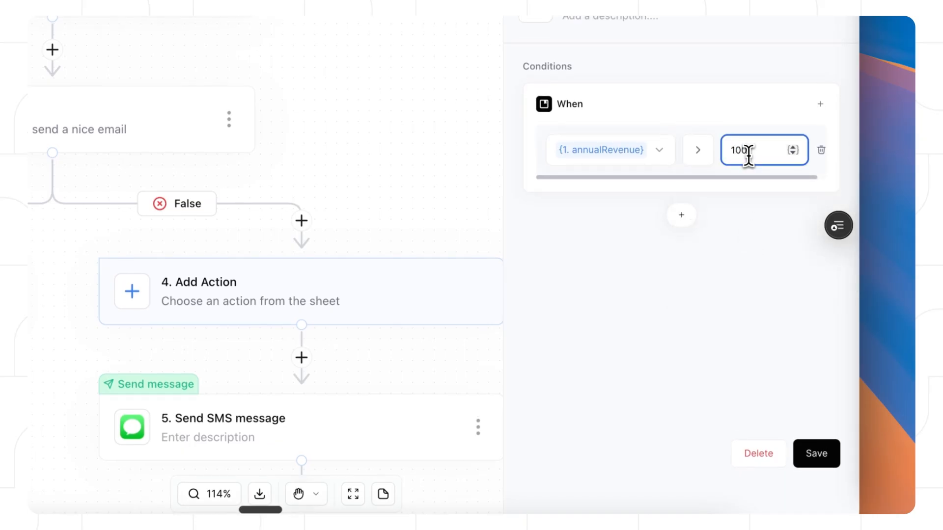
pyautogui.click(820, 459)
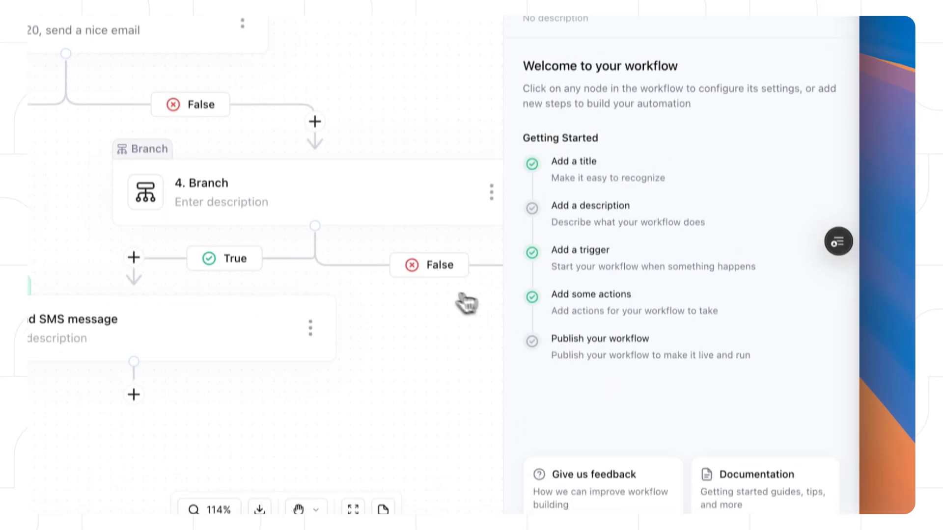
# Step: Add a Send Message step on the branch's False path to the created/updated contact
pyautogui.click(444, 286)
pyautogui.scroll(-3, 663, 269)
pyautogui.scroll(3, 663, 221)
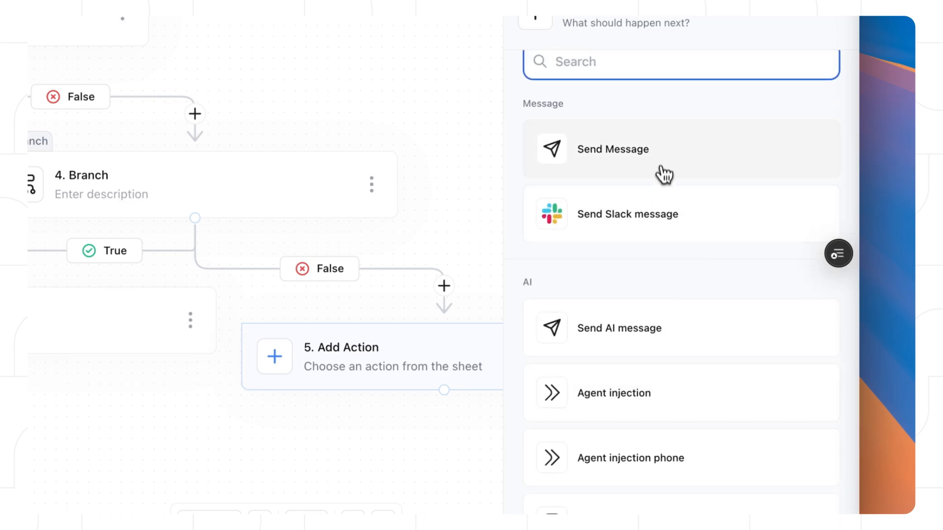
pyautogui.click(660, 167)
pyautogui.click(649, 145)
pyautogui.click(647, 144)
pyautogui.click(589, 254)
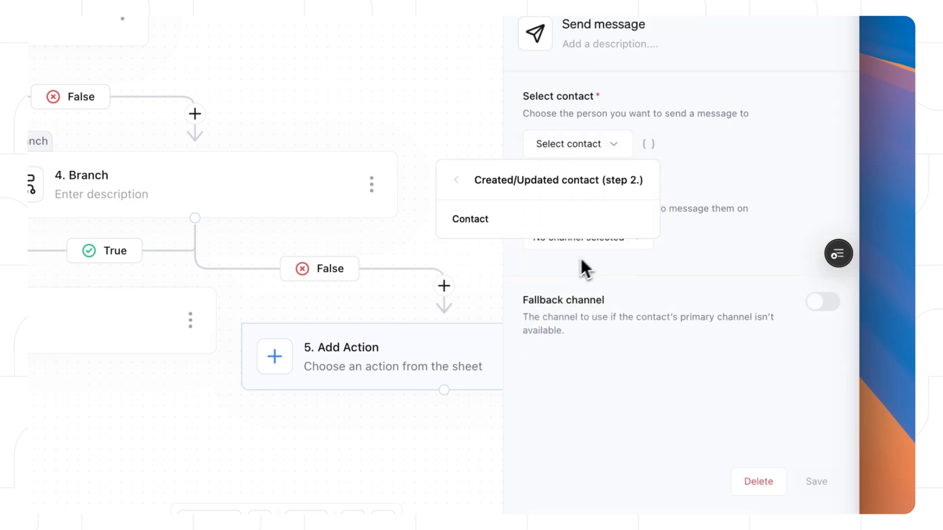
pyautogui.click(570, 217)
# Step: Fill in the sender name and subject 'Self Serve Sign up Link', and start the message body
pyautogui.click(589, 377)
pyautogui.write('Punn from Conduit')
pyautogui.press('Tab')
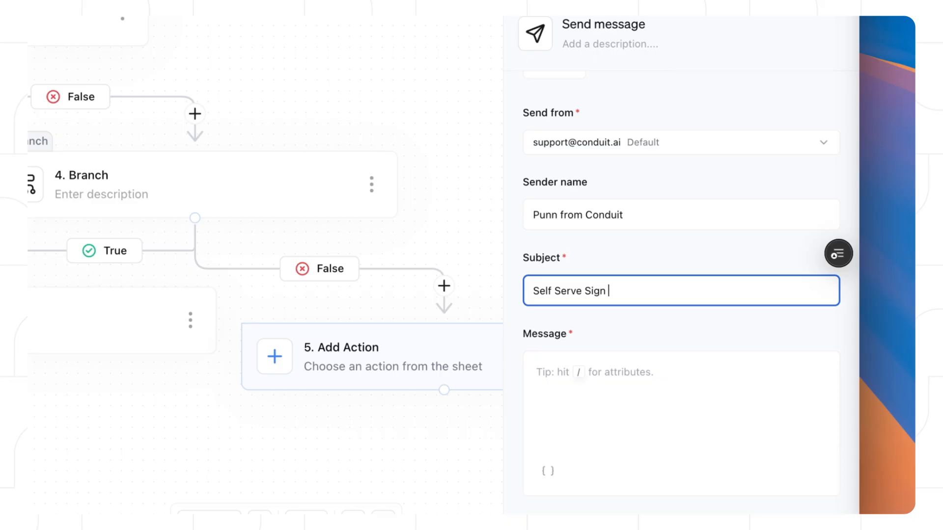
pyautogui.press('Tab')
pyautogui.write('cond')
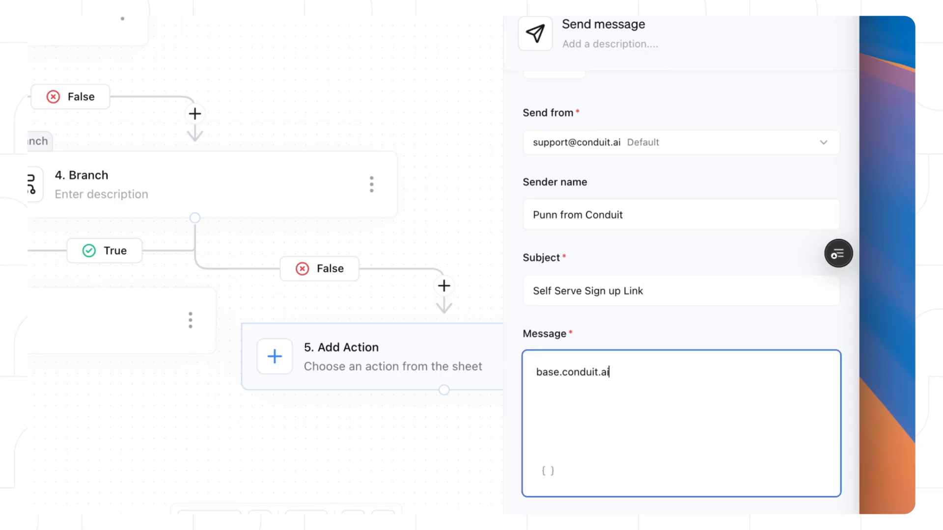
pyautogui.scroll(-5, 589, 385)
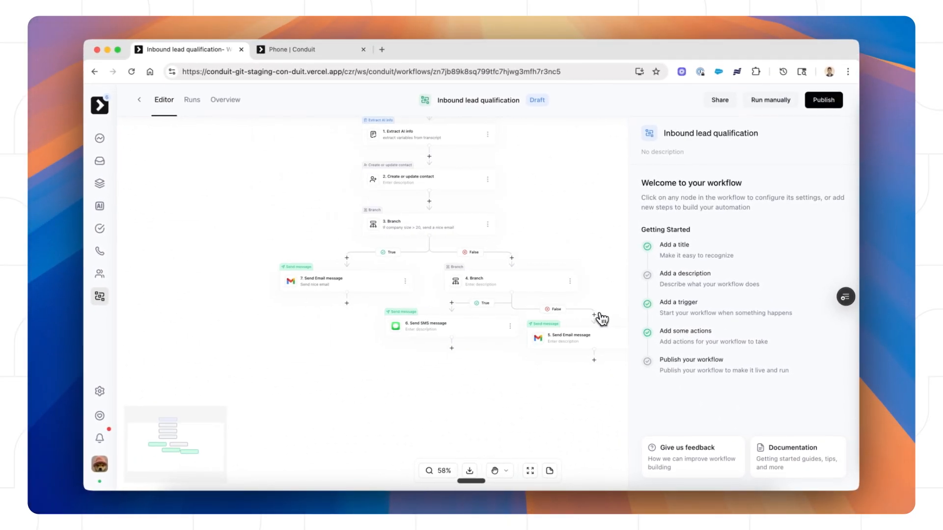
# Step: Publish the Inbound lead qualification workflow and confirm
pyautogui.click(824, 100)
pyautogui.click(569, 310)
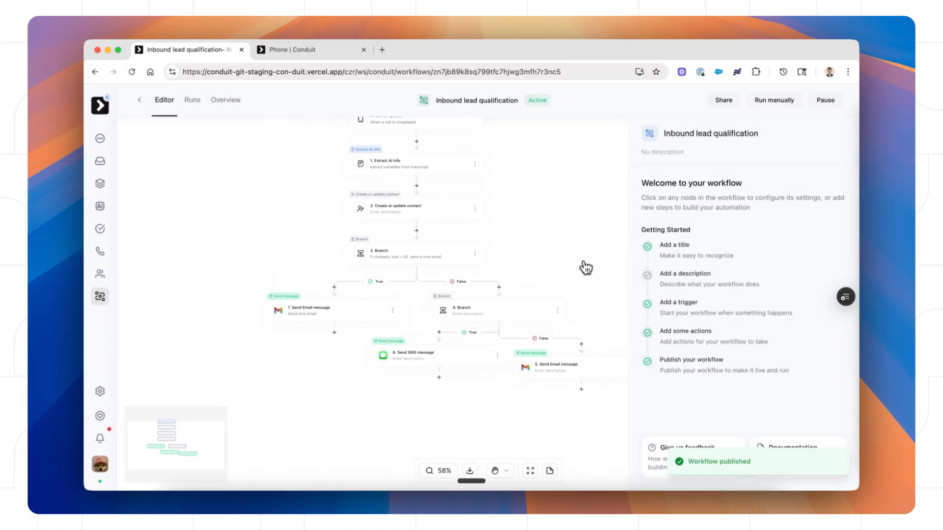
pyautogui.scroll(1, 537, 190)
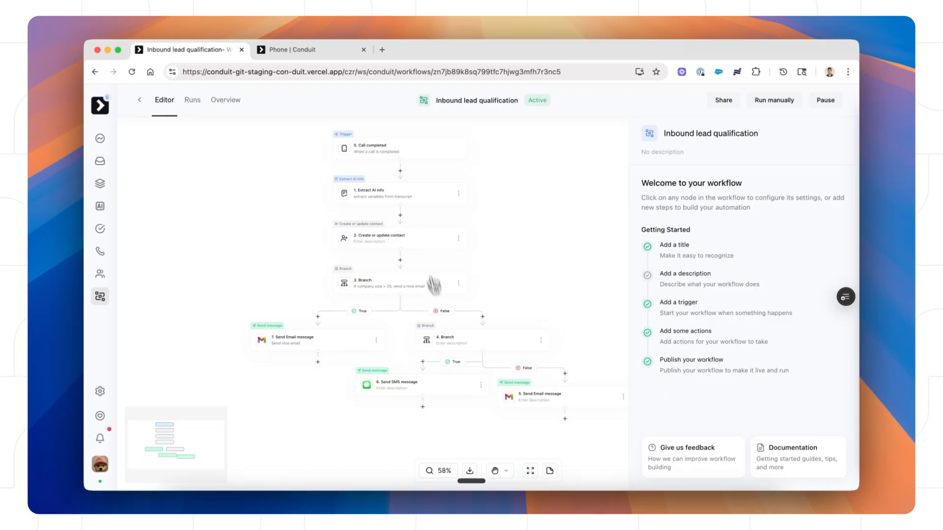
# Step: Inspect the Extract AI info step's settings and return to the workflow overview
pyautogui.click(389, 197)
pyautogui.scroll(-5, 740, 362)
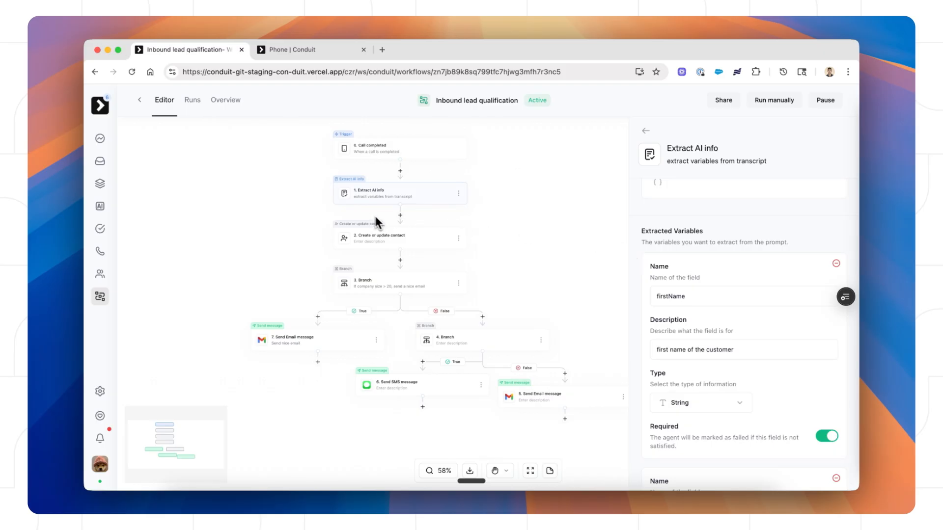
pyautogui.click(427, 219)
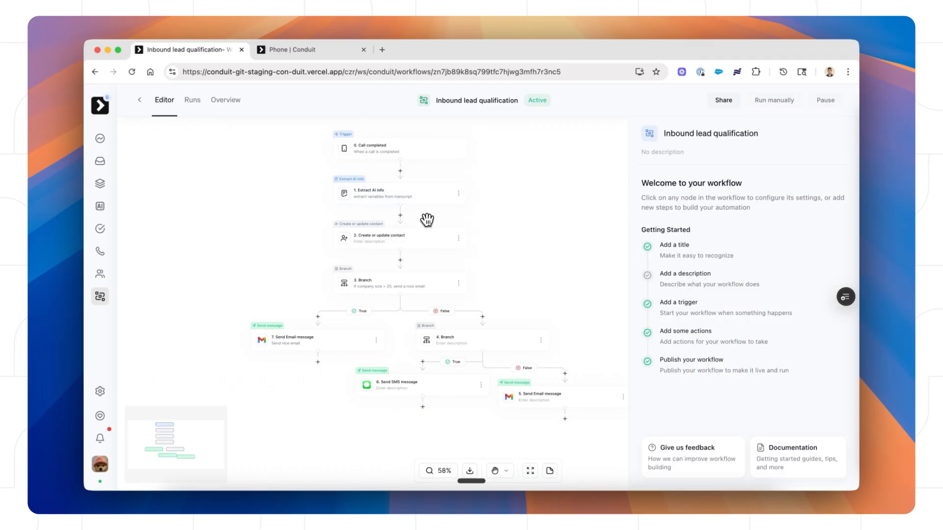
pyautogui.scroll(-3, 473, 333)
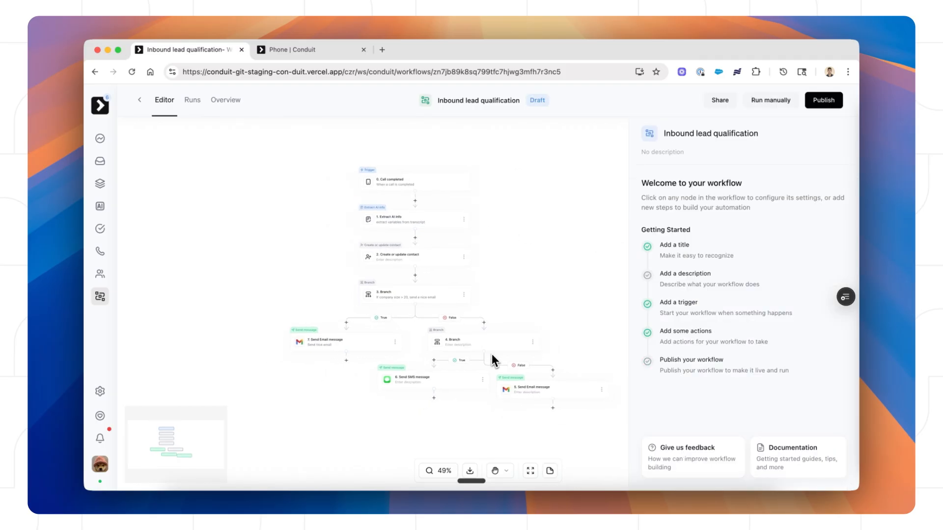
pyautogui.scroll(-5, 457, 336)
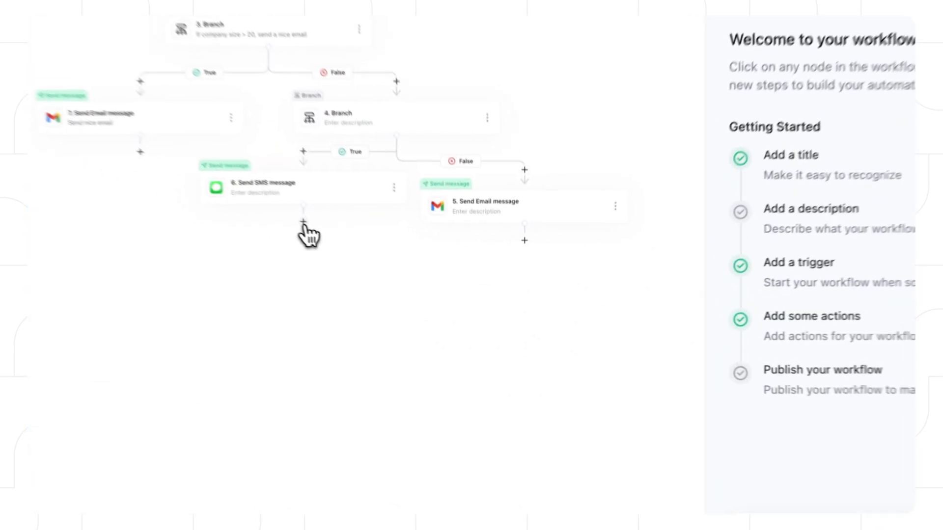
pyautogui.click(414, 280)
pyautogui.write('send')
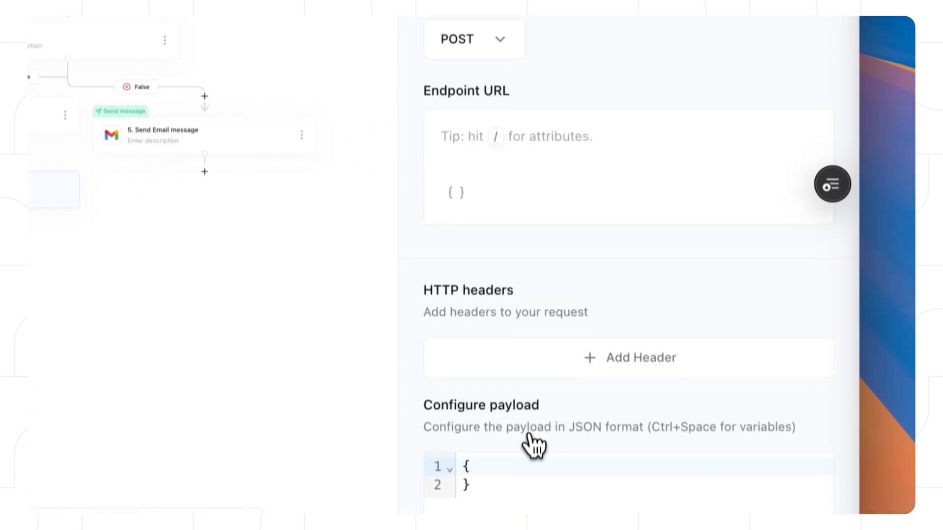
pyautogui.click(557, 157)
pyautogui.write('https:/')
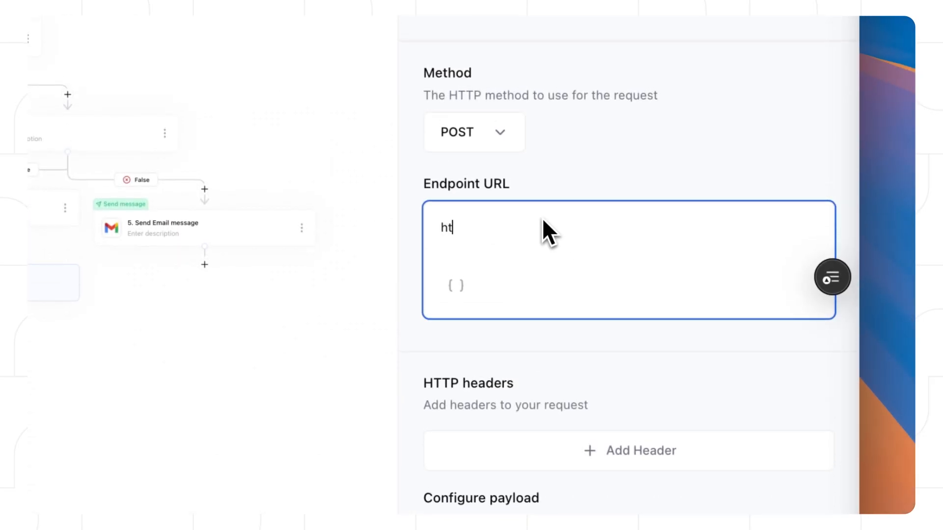
pyautogui.write('/example.com')
pyautogui.click(625, 134)
pyautogui.scroll(-10, 607, 324)
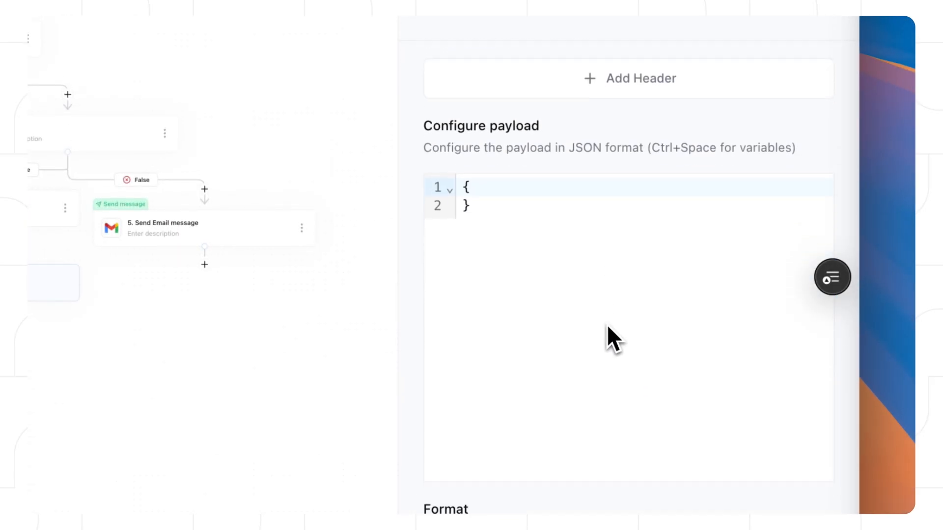
pyautogui.scroll(-5, 723, 486)
pyautogui.click(804, 446)
# Step: Move the webhook node lower and connect the other message steps into it
pyautogui.moveTo(454, 117); pyautogui.dragTo(449, 194)
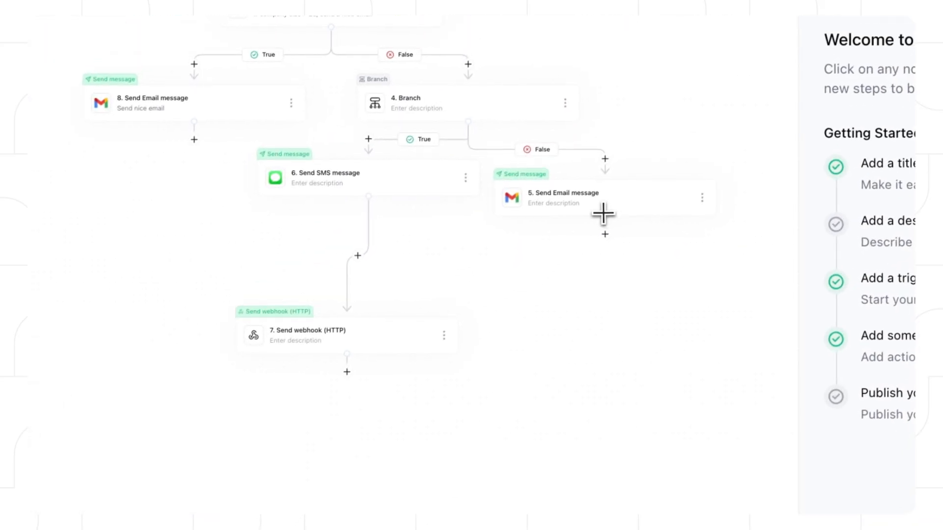
pyautogui.moveTo(425, 189); pyautogui.dragTo(583, 384)
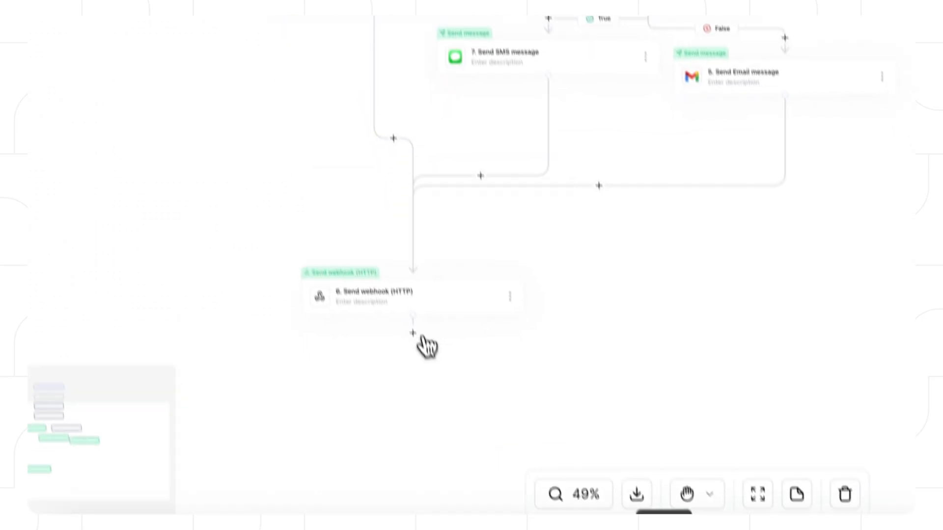
pyautogui.click(363, 316)
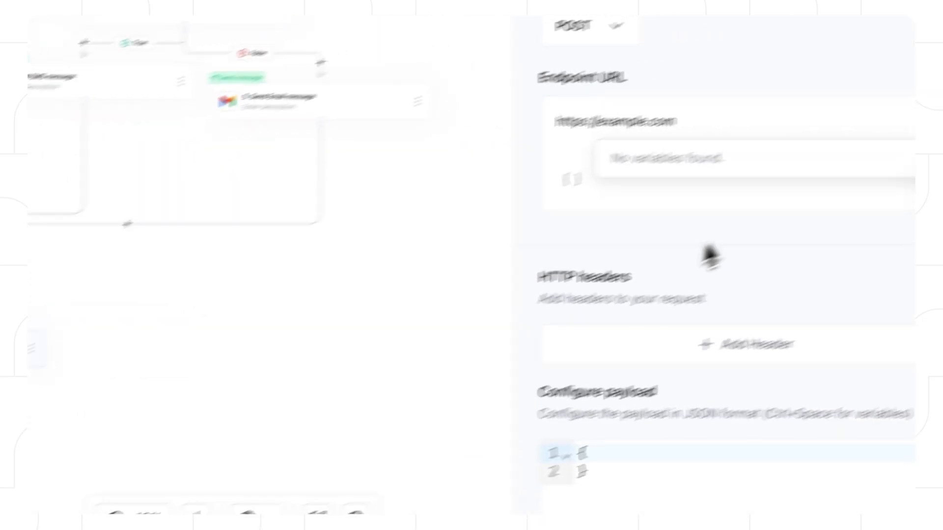
# Step: Add "arr": annual_revenue to the webhook payload, keeping JSON as the format
pyautogui.scroll(-6, 595, 344)
pyautogui.click(520, 195)
pyautogui.press('Return')
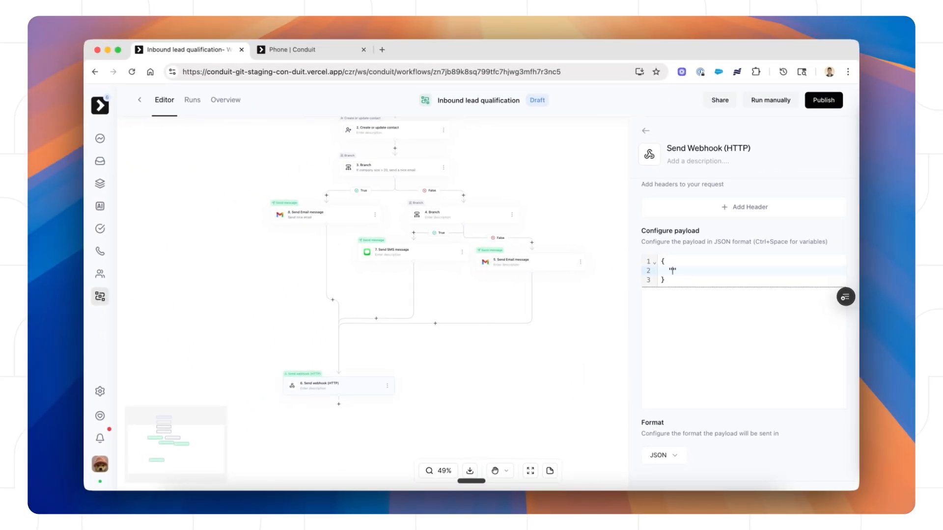
pyautogui.write('arr')
pyautogui.hotkey('ctrl', 'space')
pyautogui.press('Return')
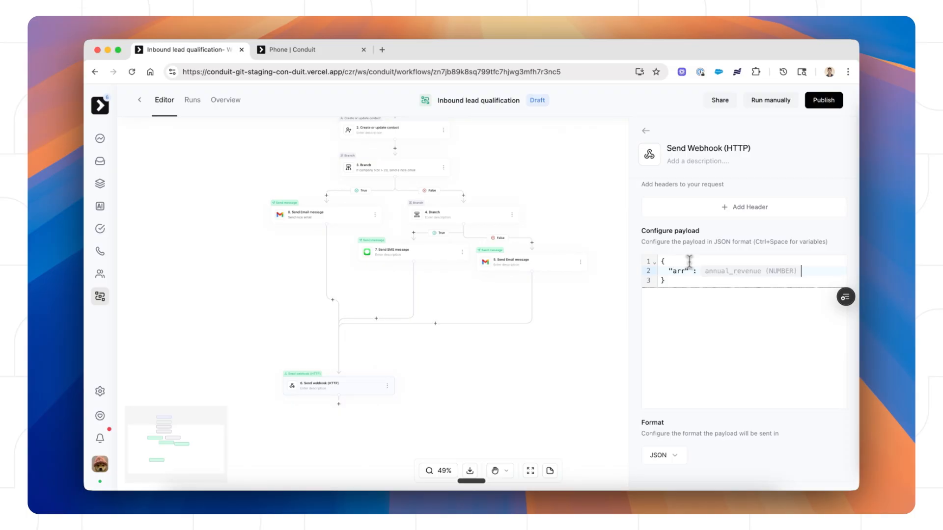
pyautogui.scroll(-3, 697, 297)
pyautogui.scroll(4, 687, 308)
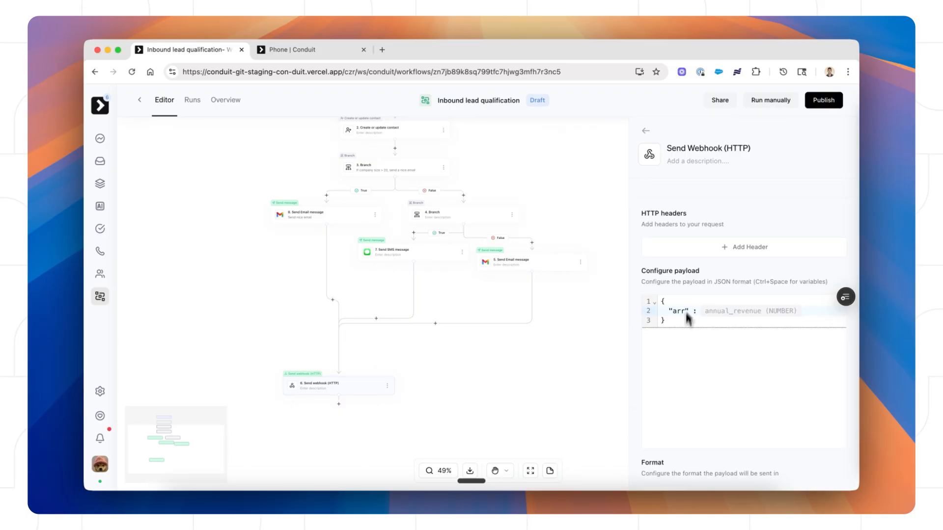
pyautogui.scroll(-3, 686, 314)
pyautogui.click(668, 344)
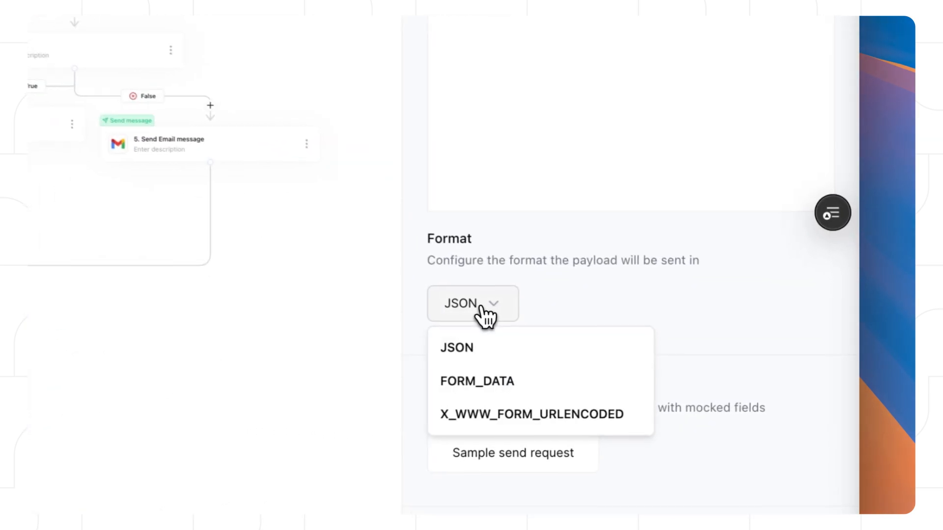
pyautogui.click(481, 307)
pyautogui.click(481, 307)
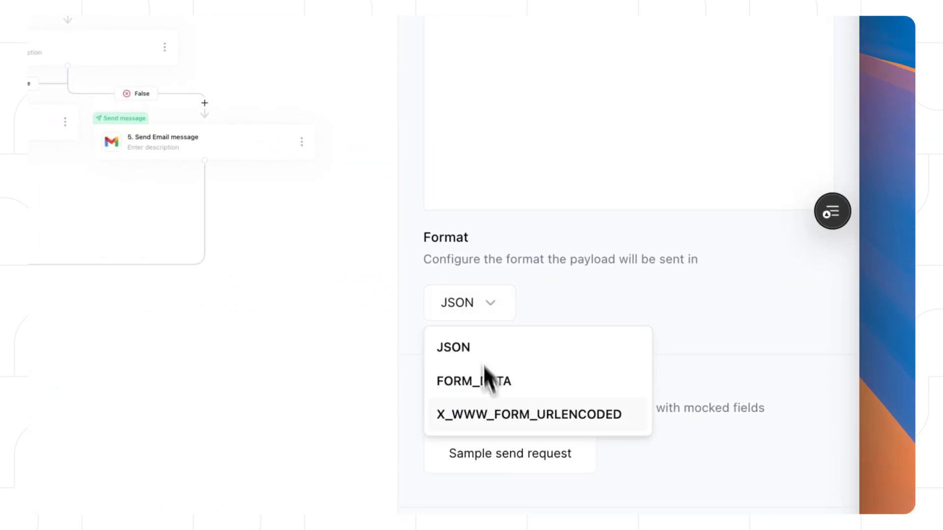
pyautogui.click(499, 311)
pyautogui.scroll(-2, 658, 257)
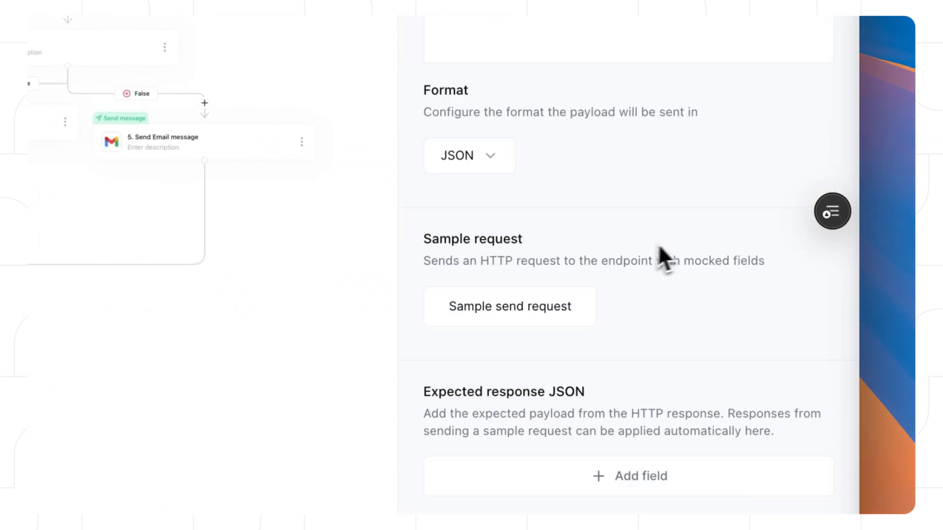